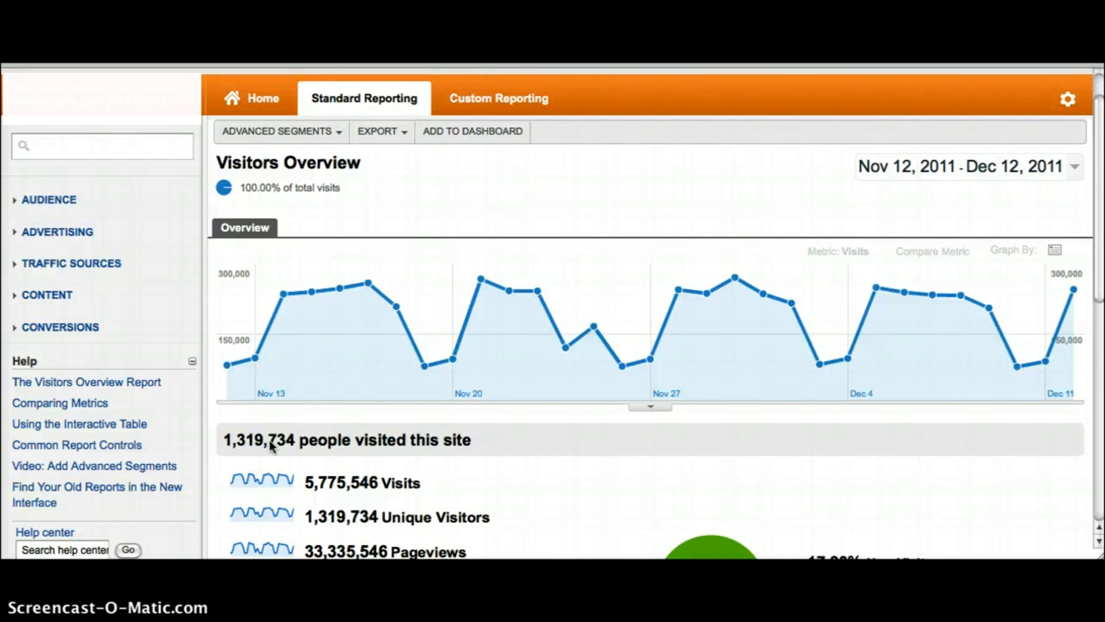
# Step: Expand Conversions and then Multi-Channel Funnels in the left navigation
pyautogui.click(271, 446)
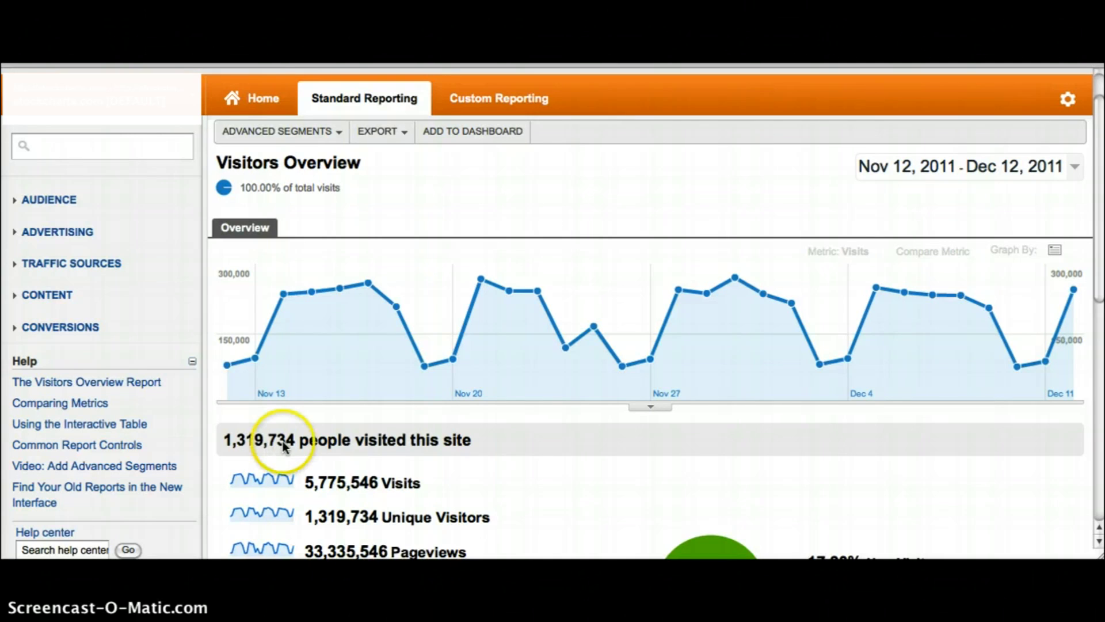
pyautogui.click(82, 328)
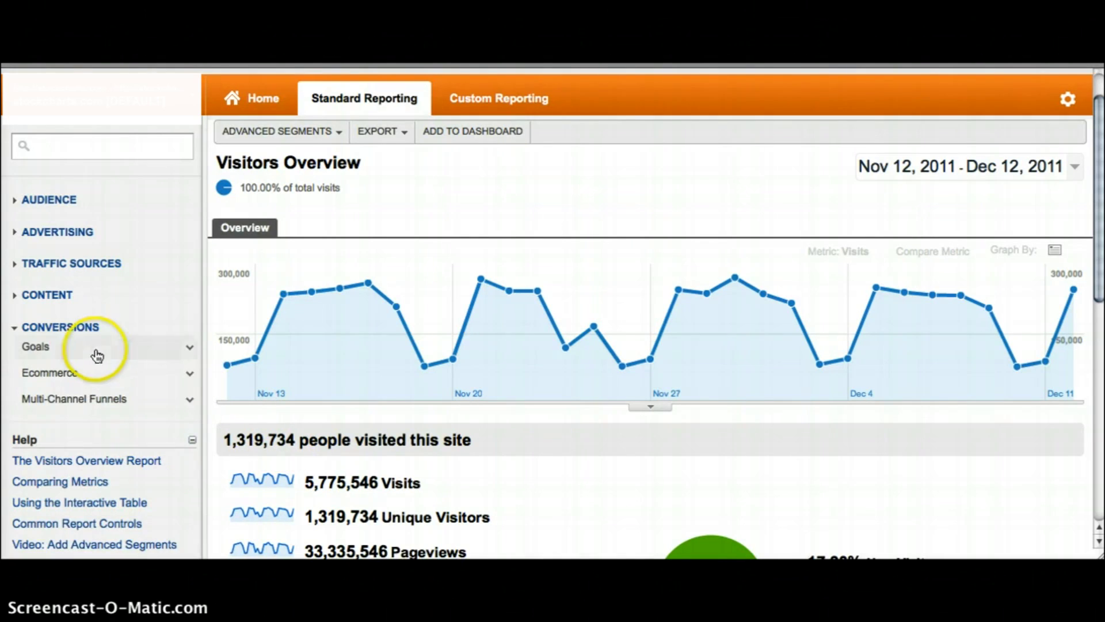
pyautogui.click(109, 400)
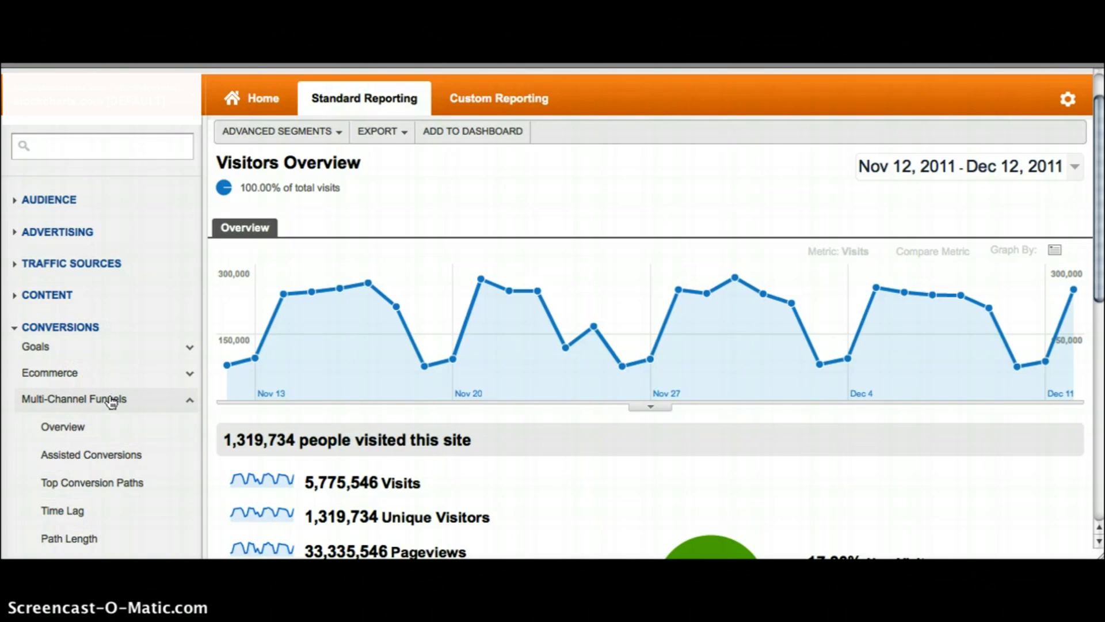
pyautogui.scroll(-2, 112, 401)
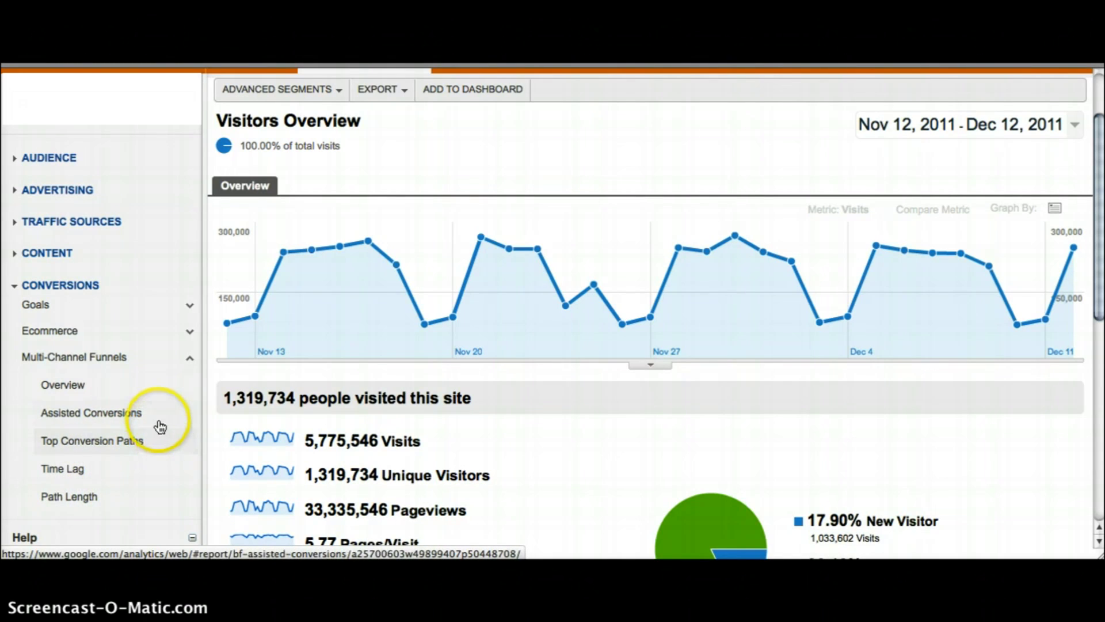
# Step: Open the Assisted Conversions report and copy the Basic Channel Grouping template into a new grouping
pyautogui.click(158, 421)
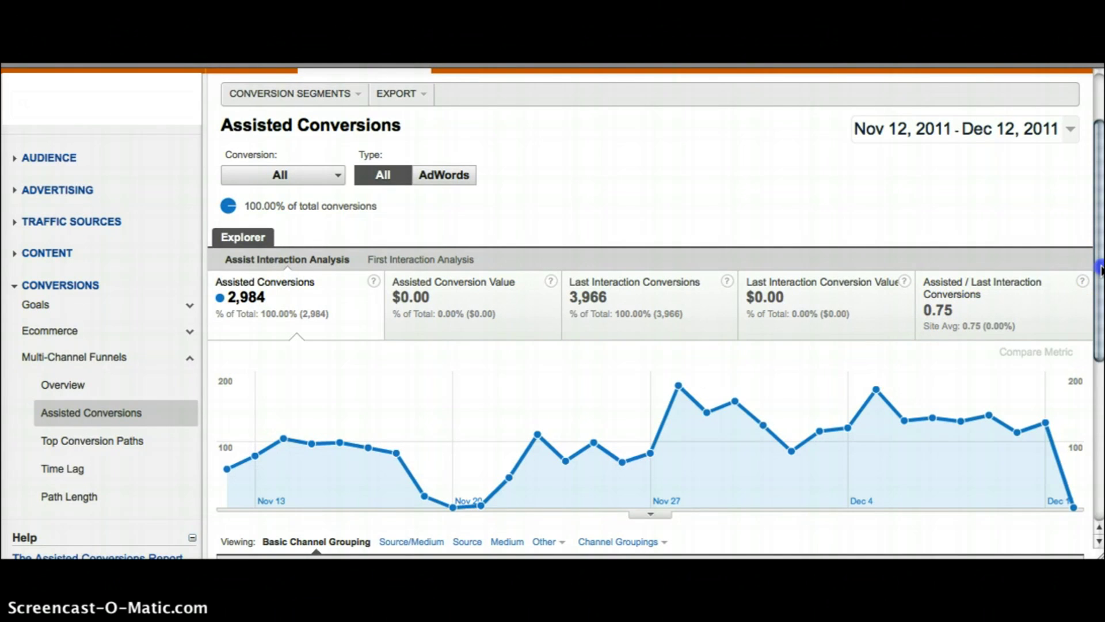
pyautogui.moveTo(1099, 268); pyautogui.dragTo(1091, 429)
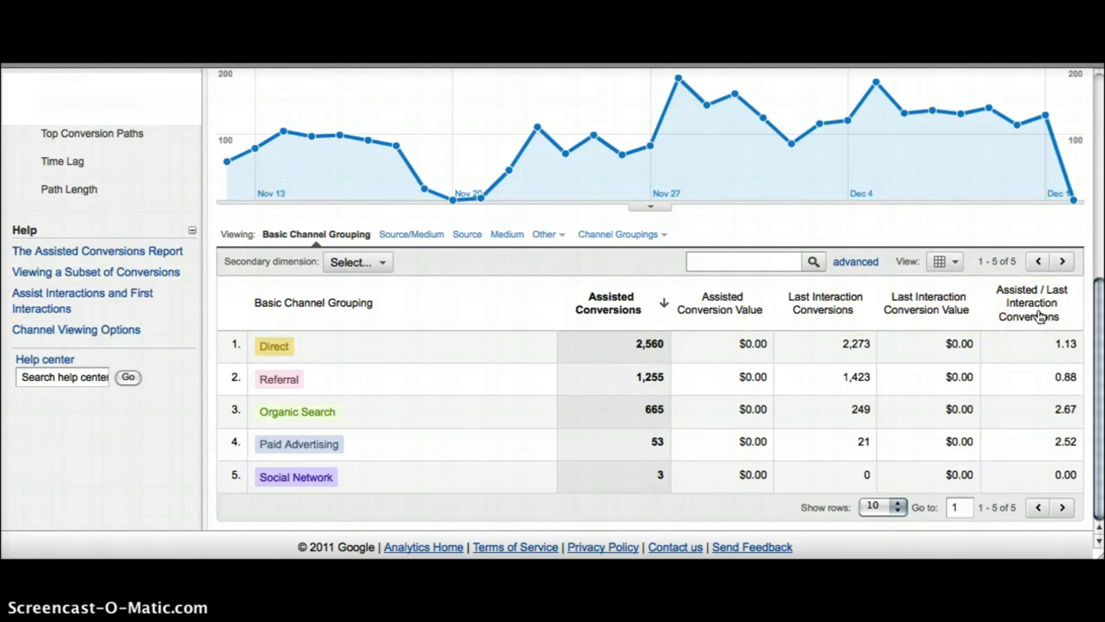
pyautogui.click(664, 237)
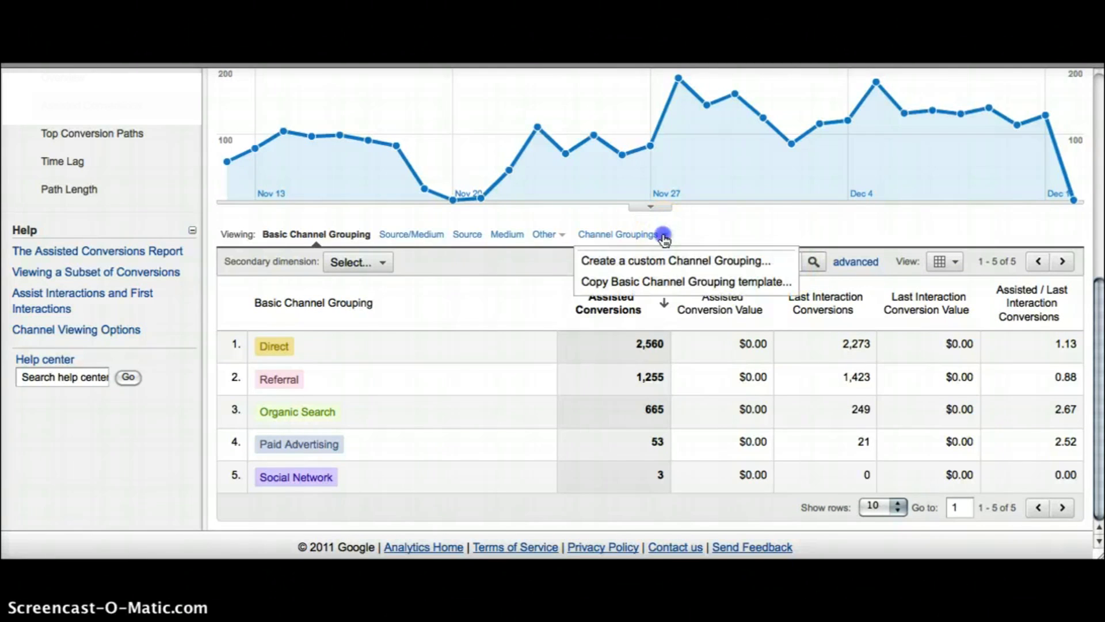
pyautogui.click(774, 283)
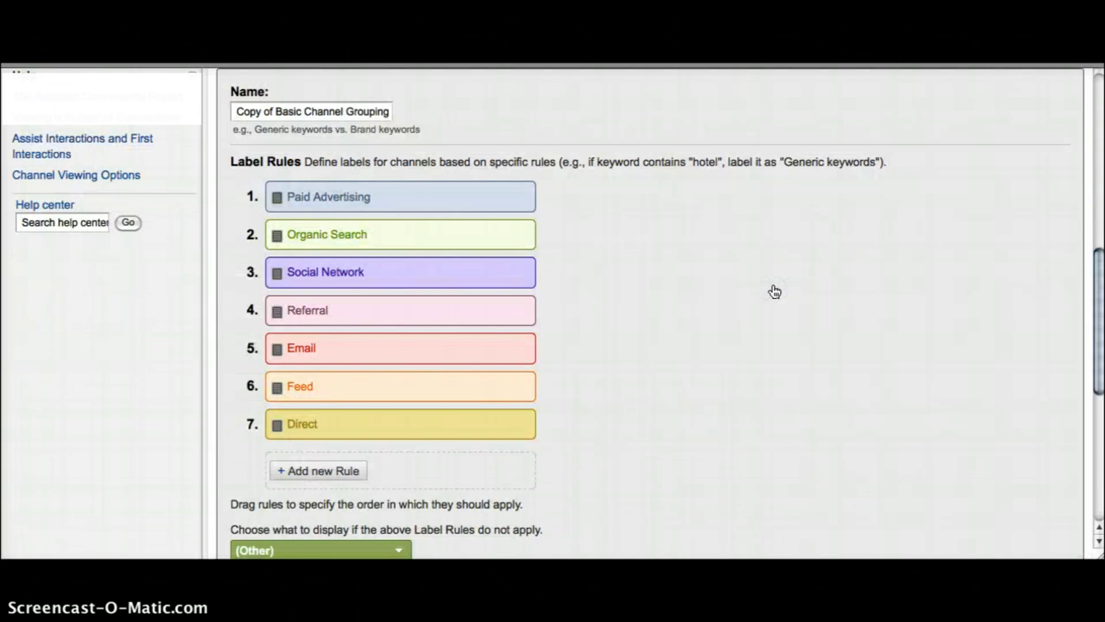
# Step: Rename the channel grouping to 'Google Search vs. Display'
pyautogui.scroll(3, 510, 237)
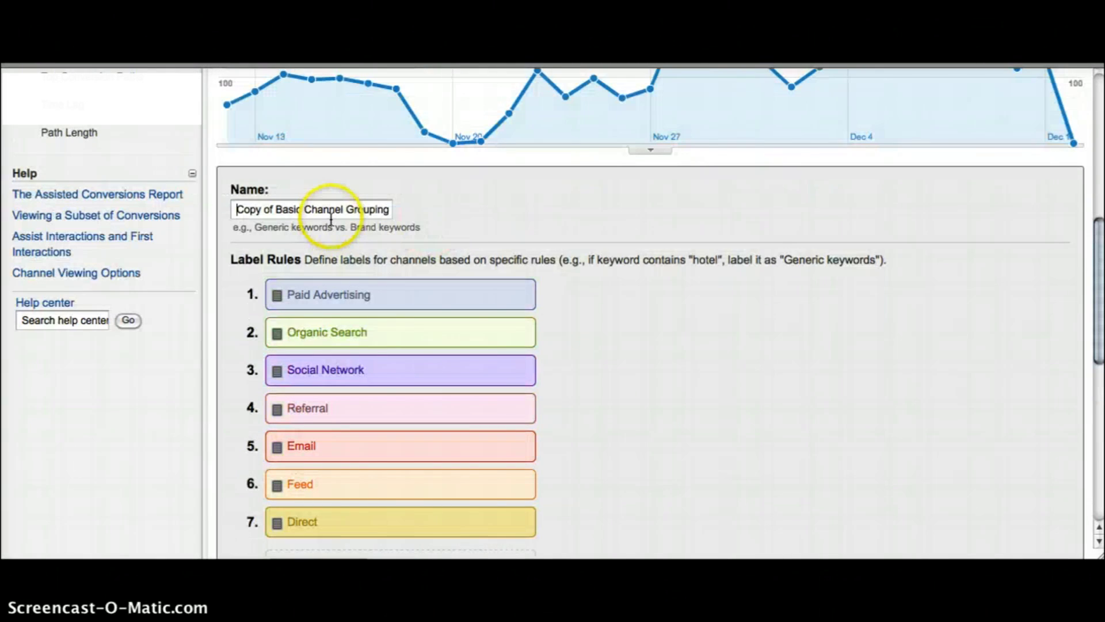
pyautogui.tripleClick(331, 210)
pyautogui.write('Google Search vs. Display')
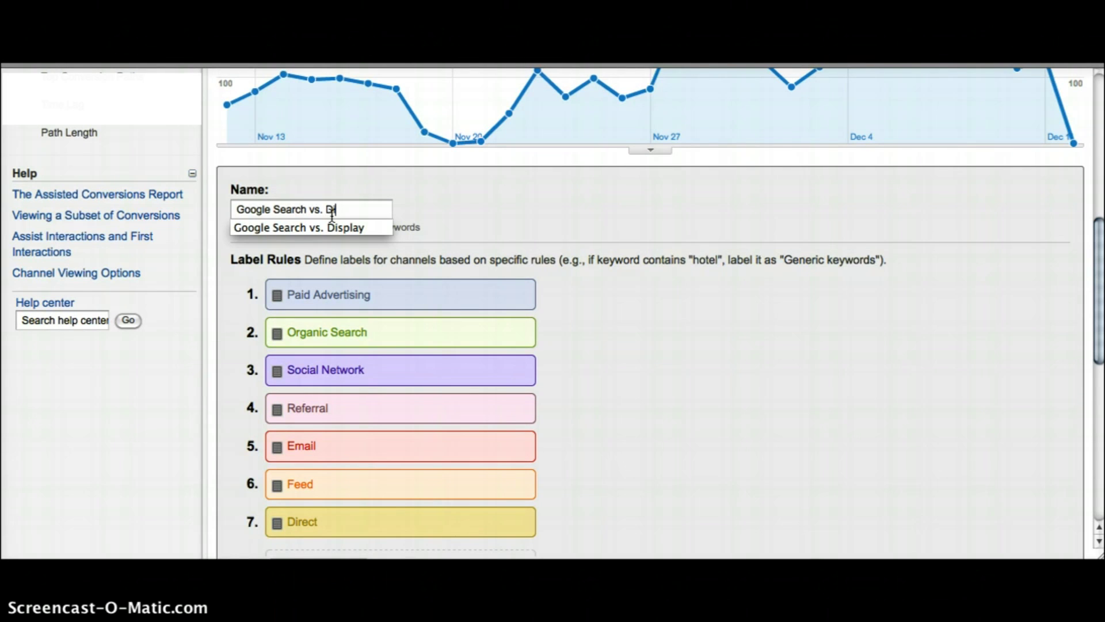
pyautogui.click(364, 228)
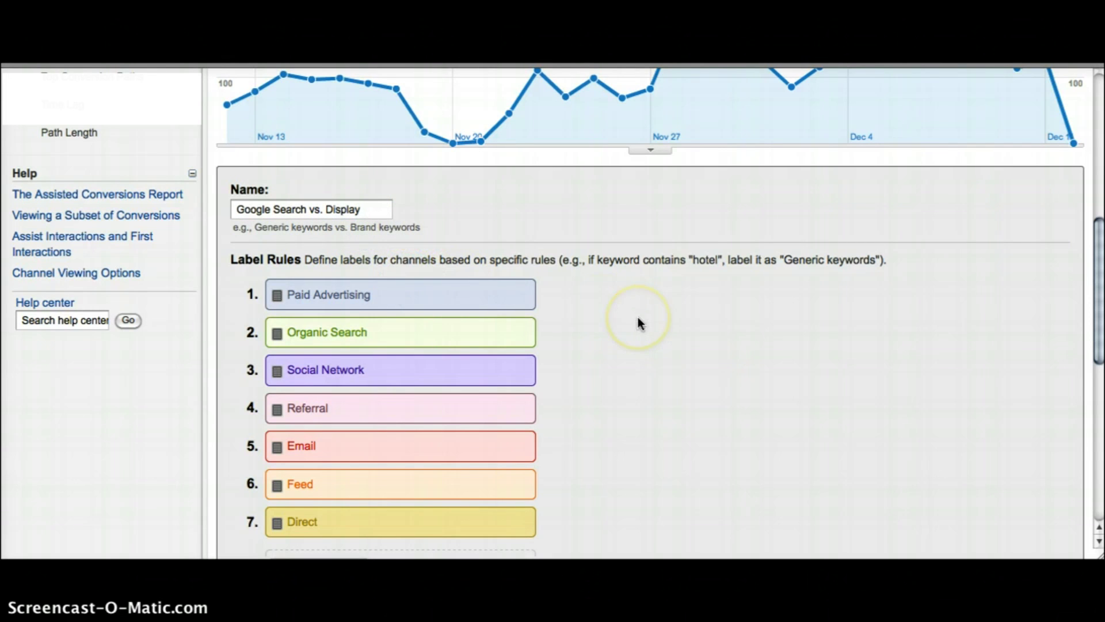
# Step: Delete the Direct, Feed, Email and Referral rules, confirming each deletion
pyautogui.scroll(-2, 638, 322)
pyautogui.scroll(-1, 640, 324)
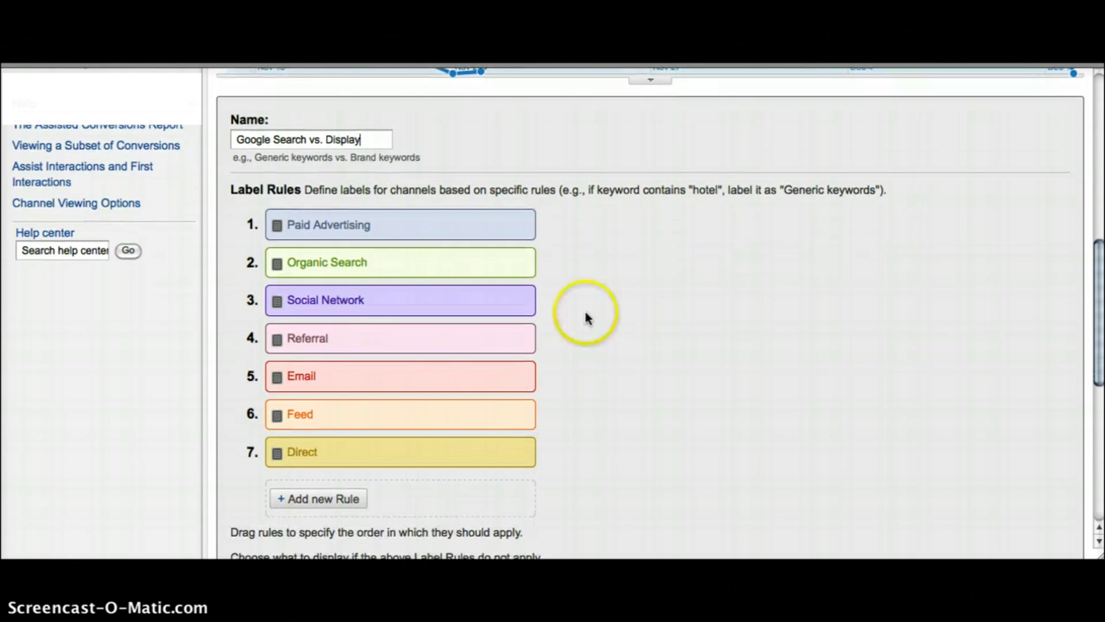
pyautogui.click(518, 453)
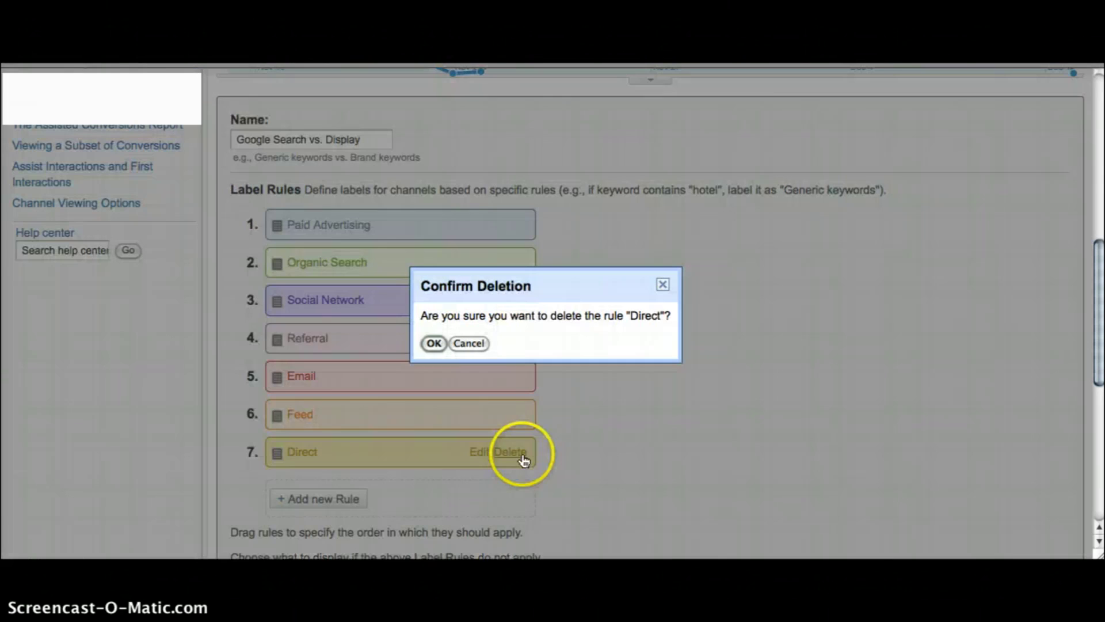
pyautogui.click(432, 343)
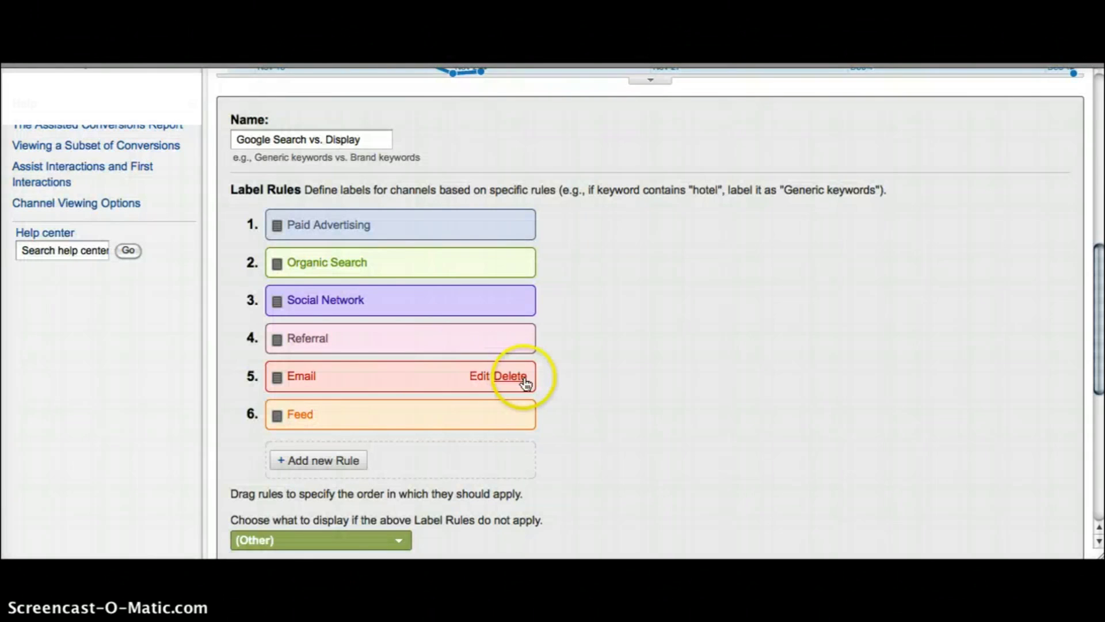
pyautogui.click(517, 416)
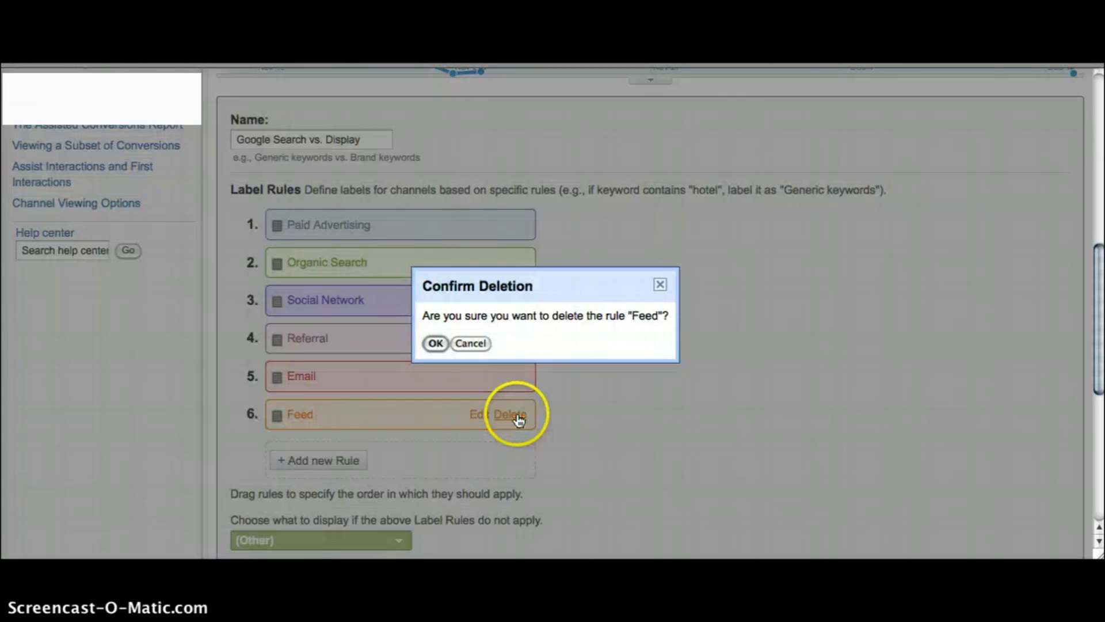
pyautogui.click(434, 343)
pyautogui.click(517, 375)
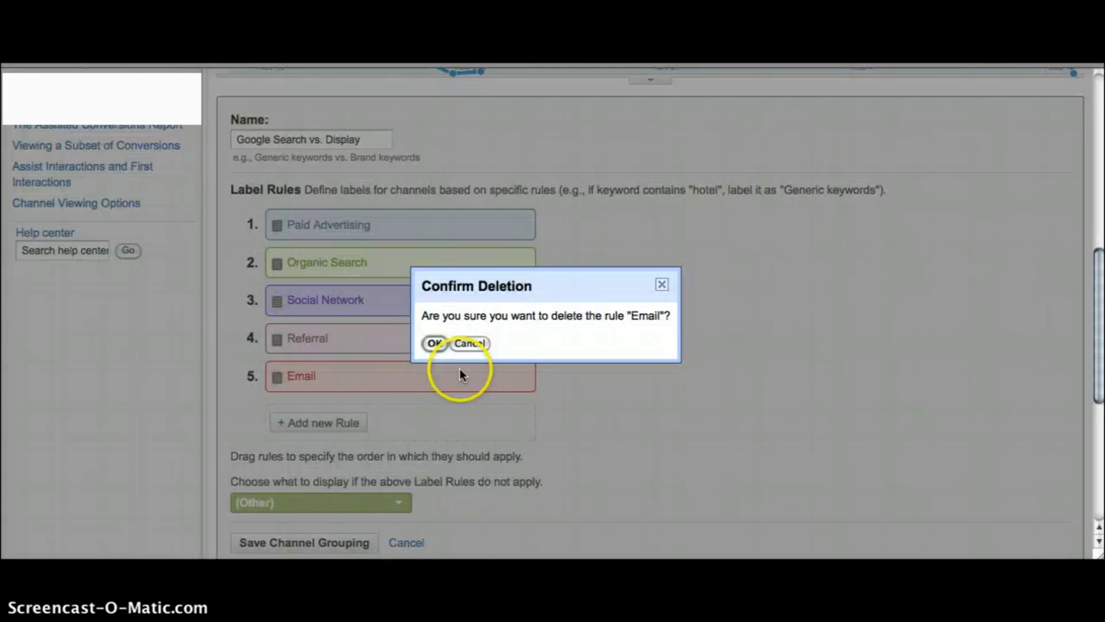
pyautogui.click(433, 343)
pyautogui.click(510, 340)
pyautogui.click(428, 343)
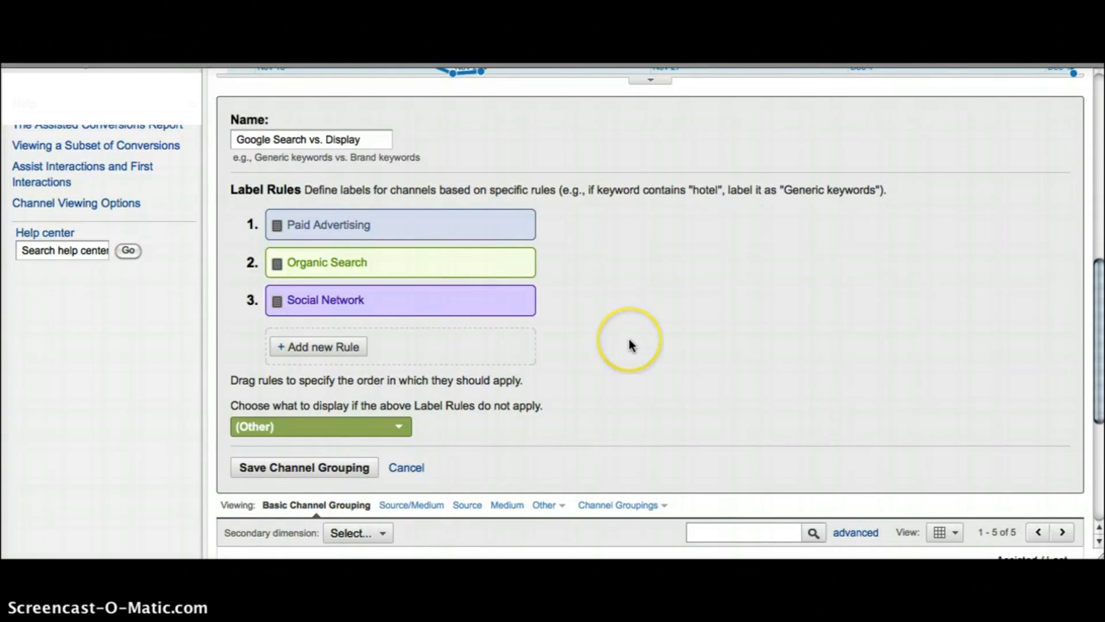
pyautogui.scroll(2, 630, 344)
# Step: Relabel the Paid Advertising rule as 'Google Search' and copy its paid-medium regular expression
pyautogui.moveTo(477, 273)
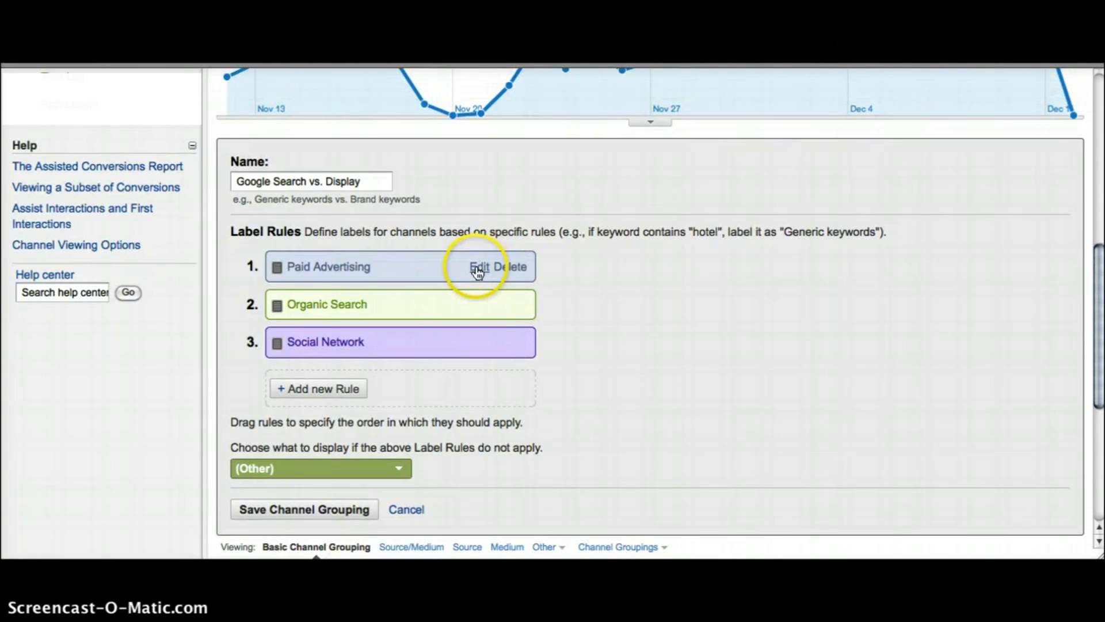
pyautogui.click(479, 268)
pyautogui.scroll(-3, 479, 274)
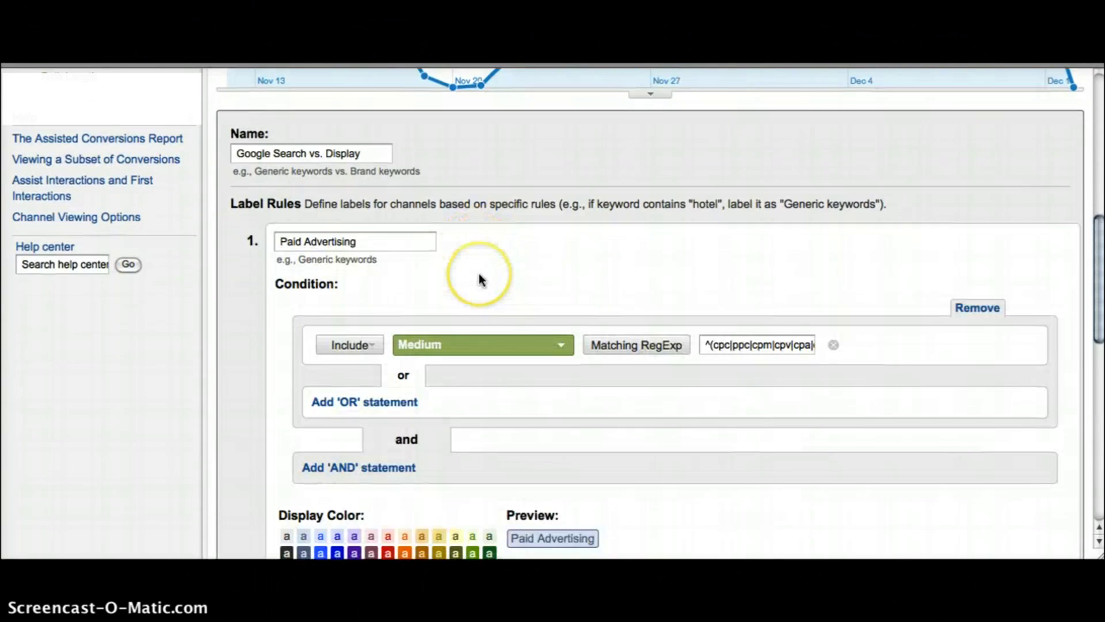
pyautogui.moveTo(347, 222); pyautogui.dragTo(276, 213)
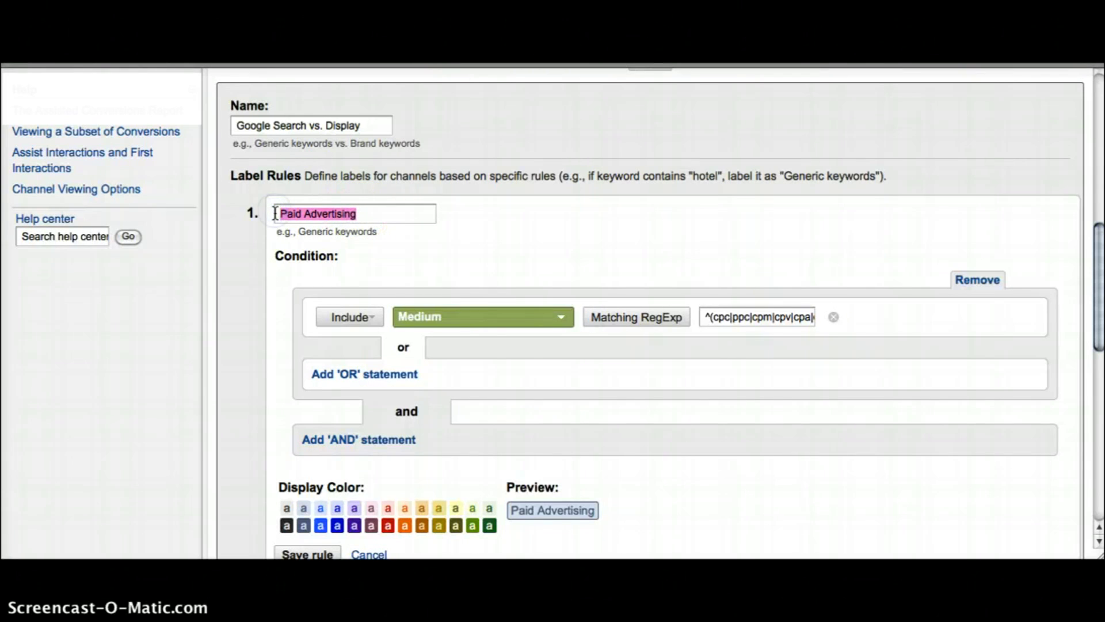
pyautogui.write('Google Search')
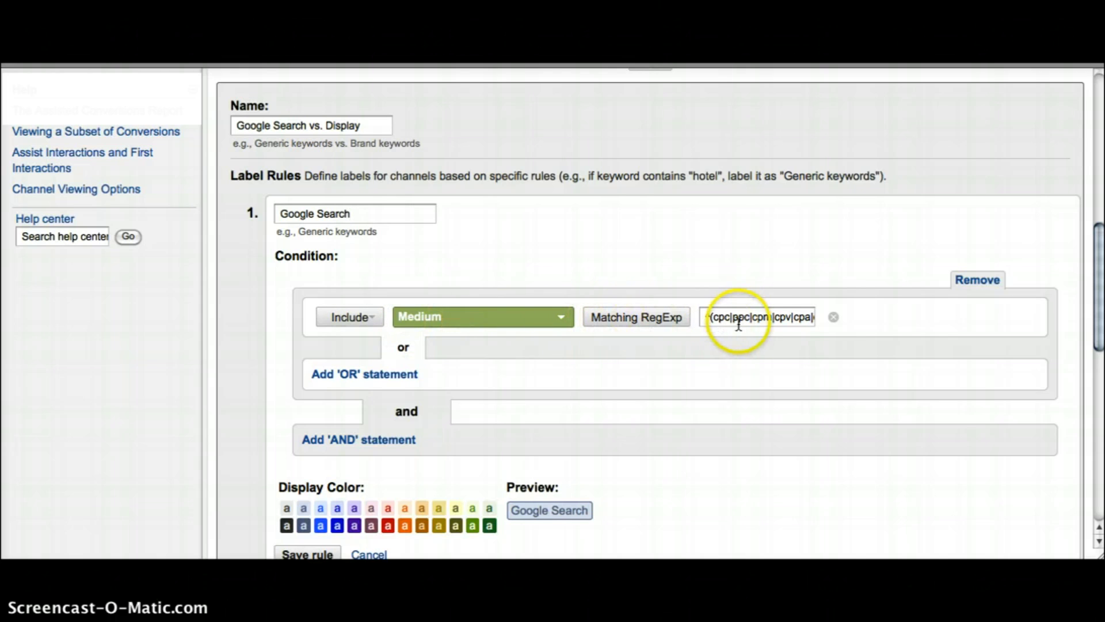
pyautogui.moveTo(704, 317); pyautogui.dragTo(794, 318)
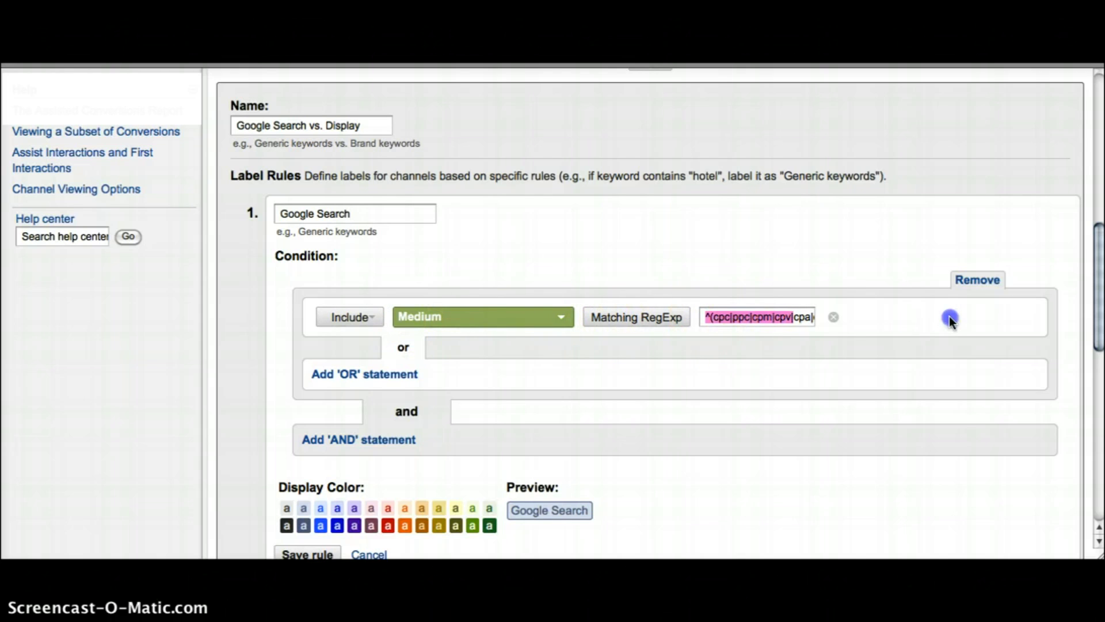
pyautogui.tripleClick(774, 317)
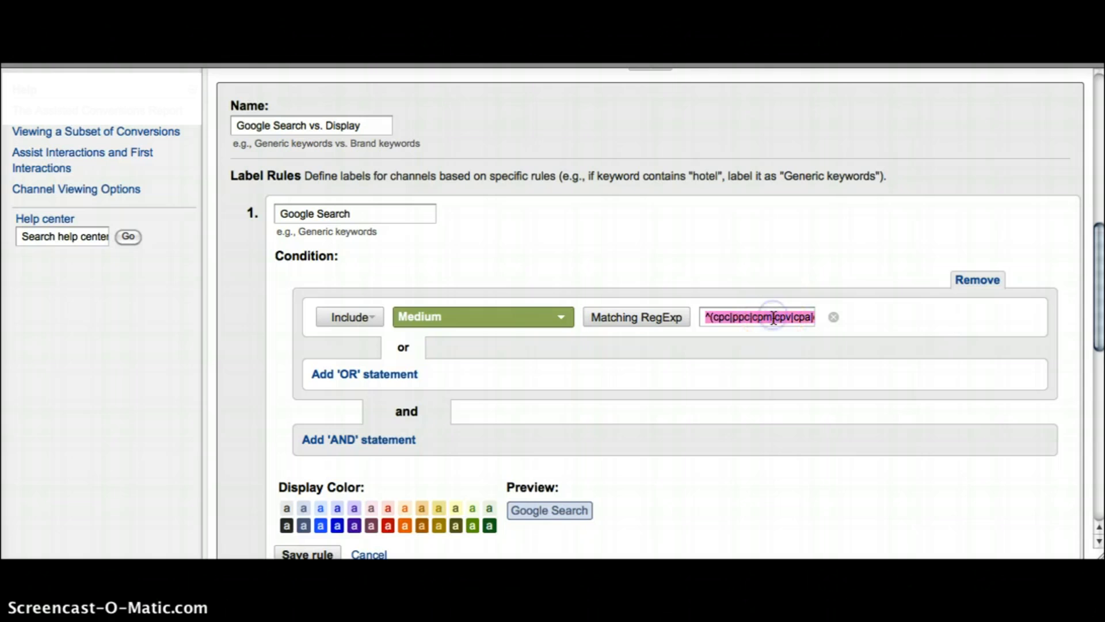
pyautogui.rightClick(775, 318)
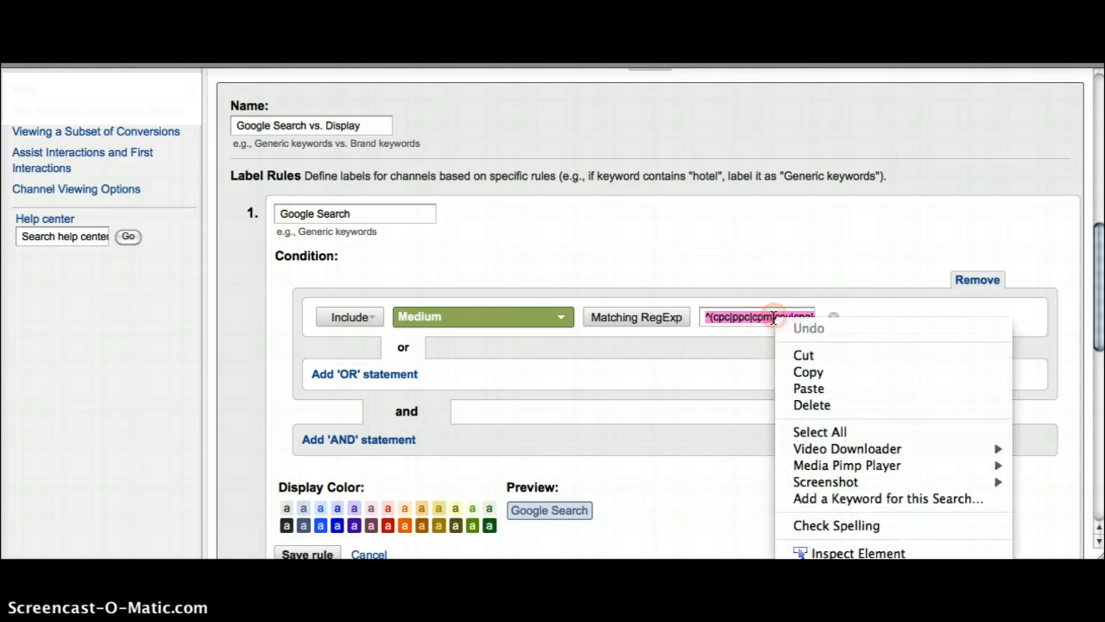
pyautogui.click(807, 371)
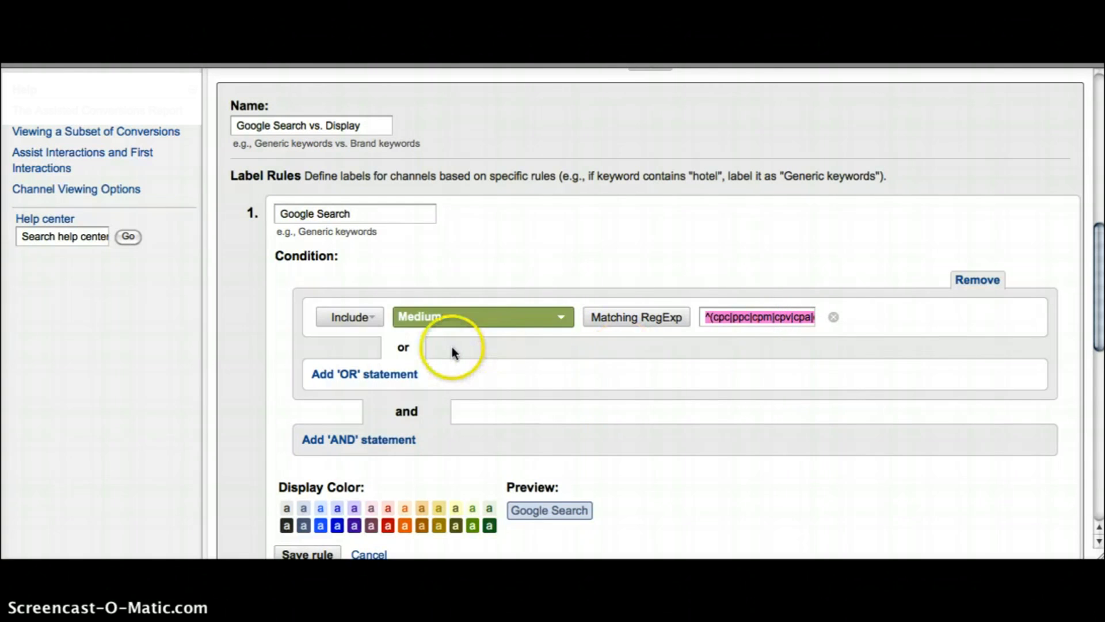
# Step: Add an AND condition Ad Distribution Network = Google Search, colour the rule red, and save it
pyautogui.click(381, 440)
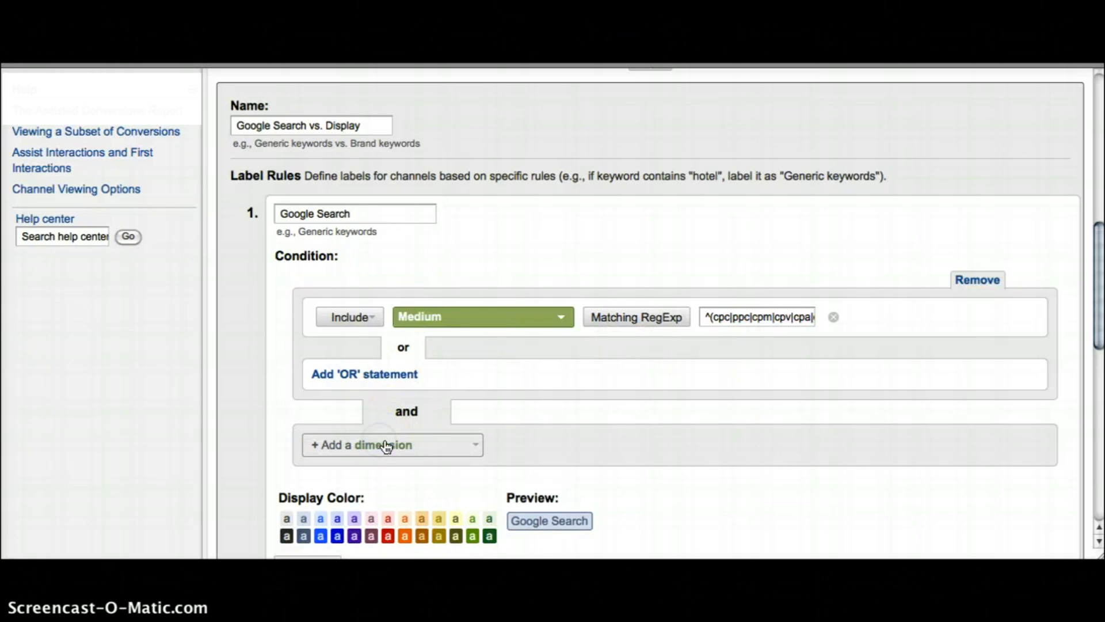
pyautogui.click(476, 446)
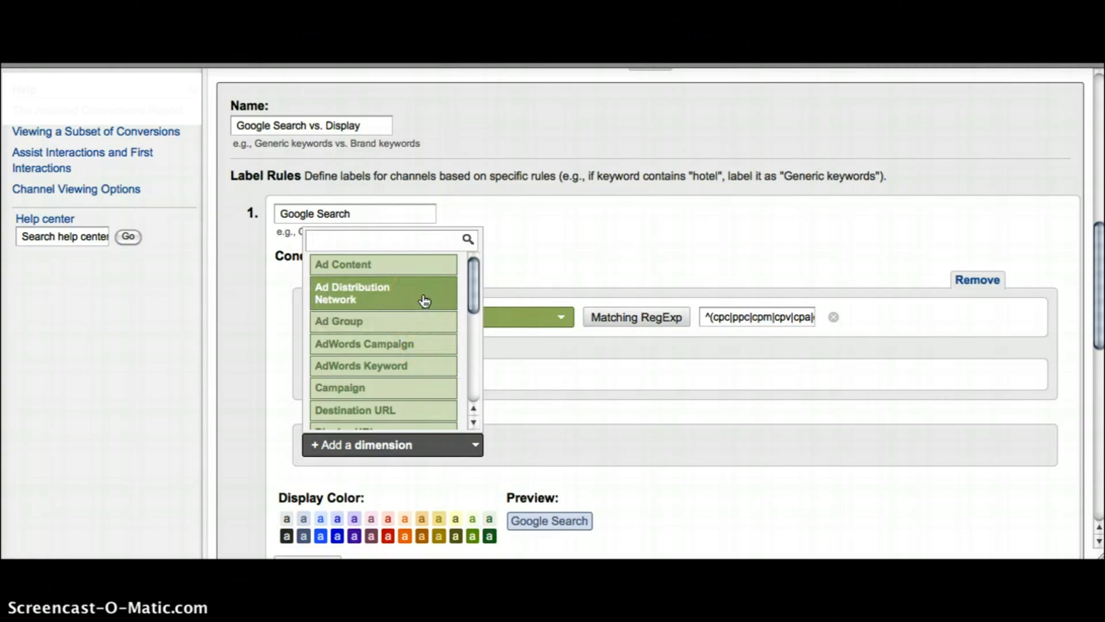
pyautogui.click(411, 241)
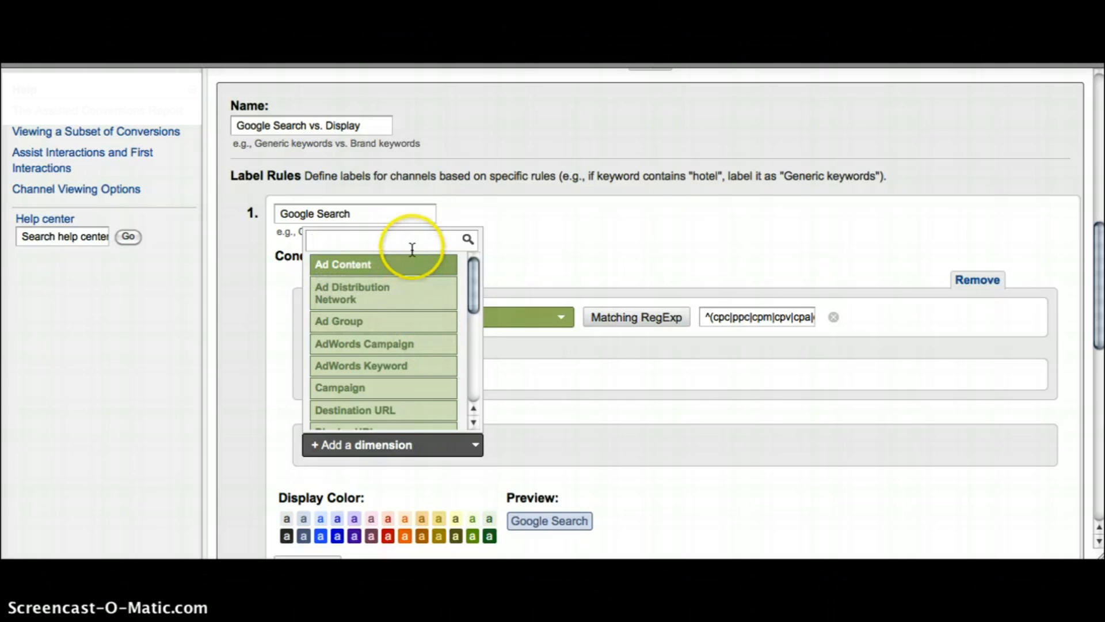
pyautogui.write('ad di')
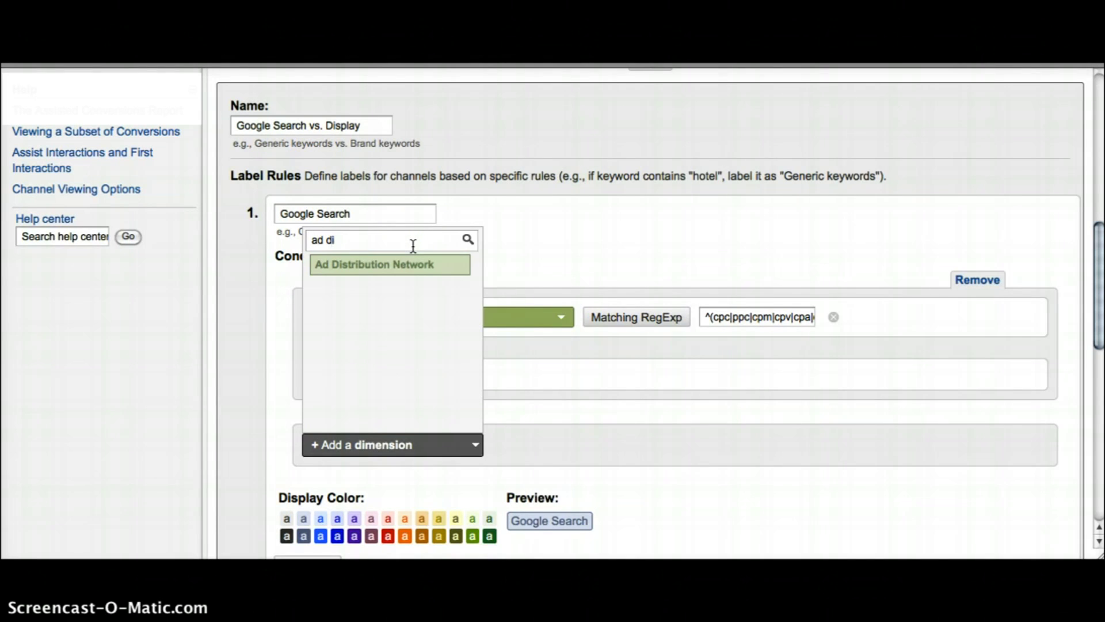
pyautogui.click(397, 265)
pyautogui.click(622, 454)
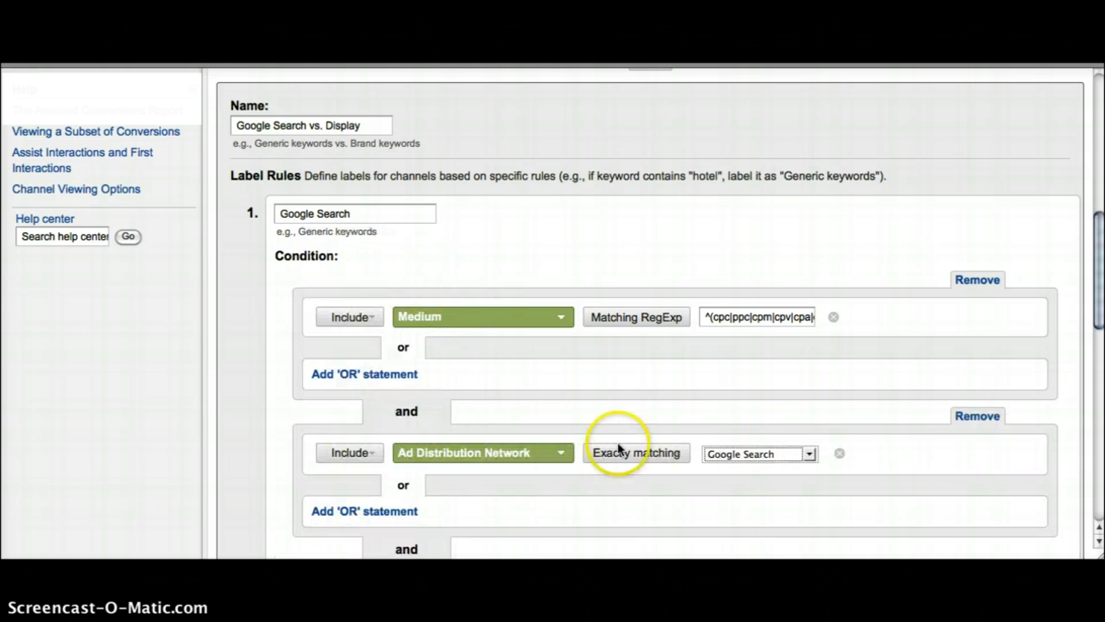
pyautogui.click(811, 454)
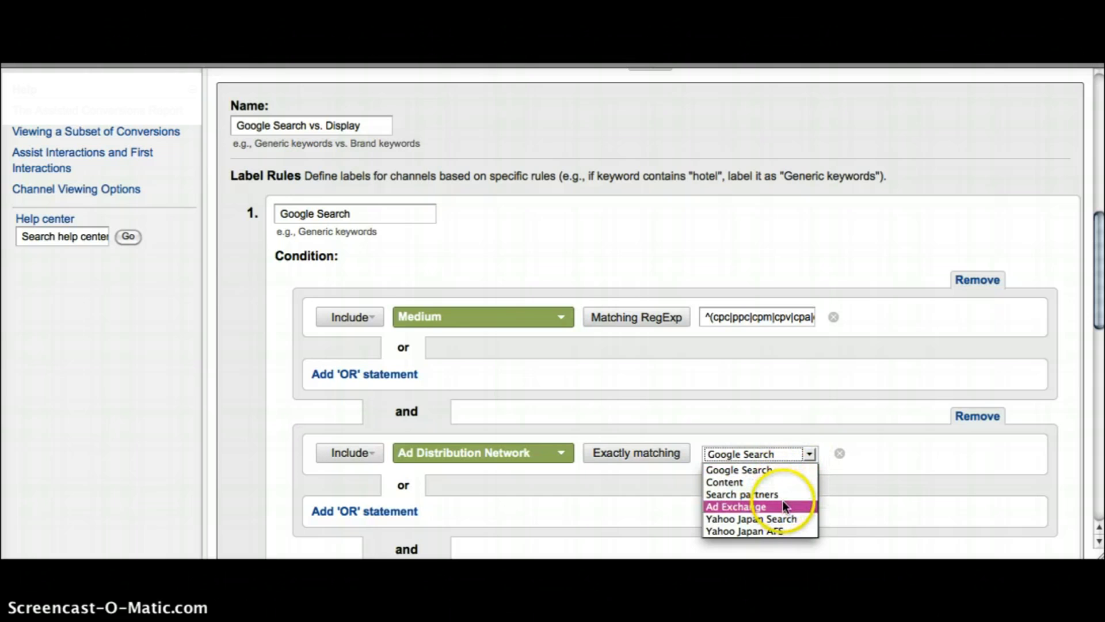
pyautogui.click(769, 472)
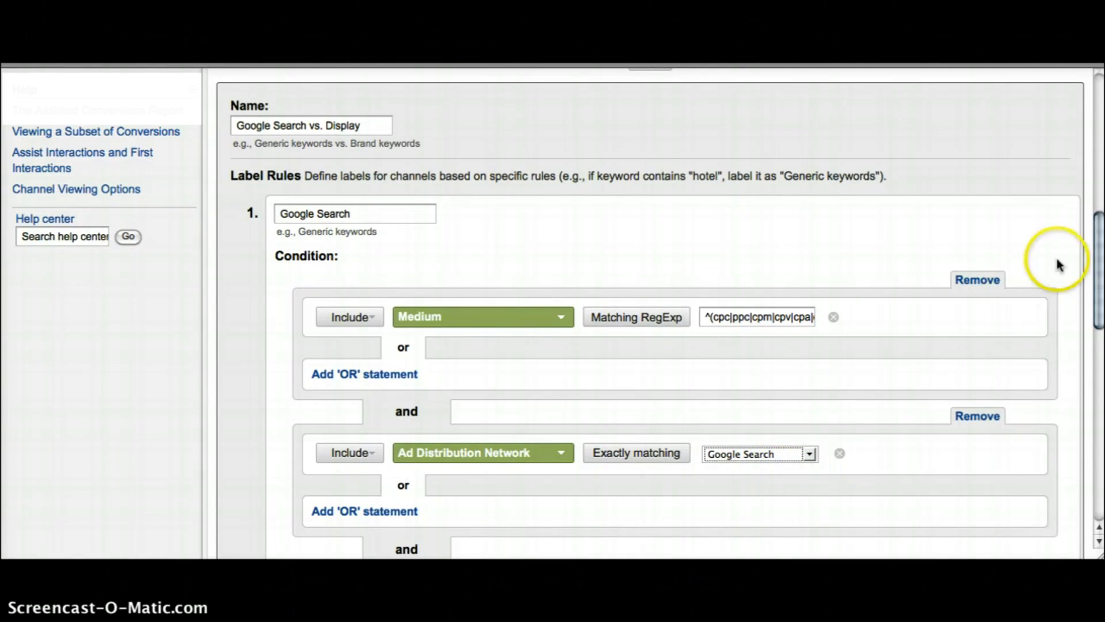
pyautogui.moveTo(1097, 240); pyautogui.dragTo(1097, 307)
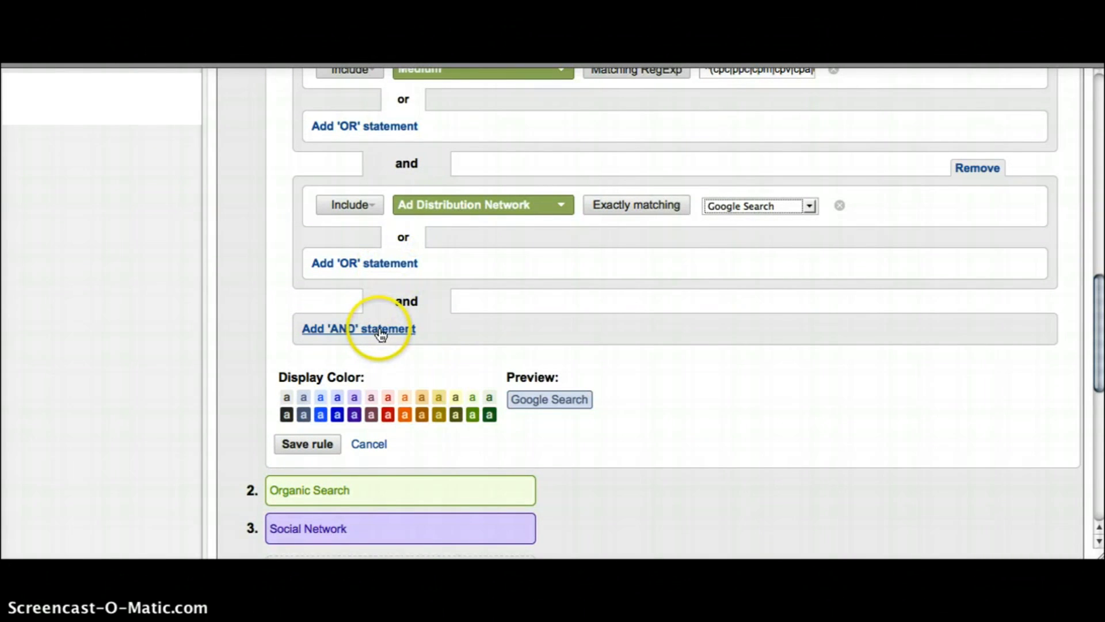
pyautogui.click(389, 415)
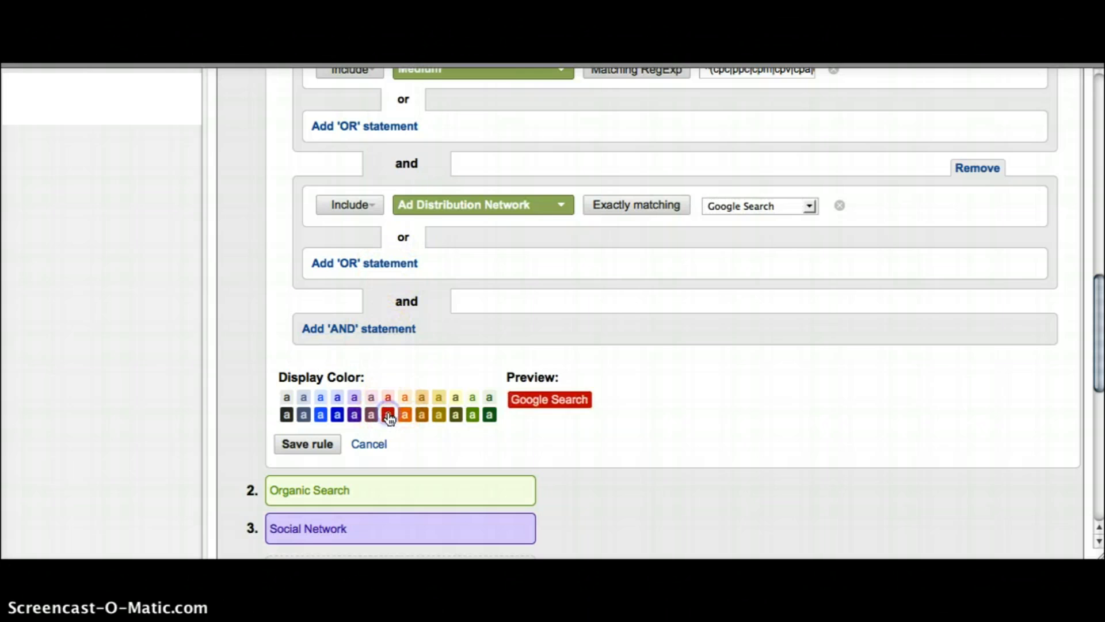
pyautogui.click(326, 445)
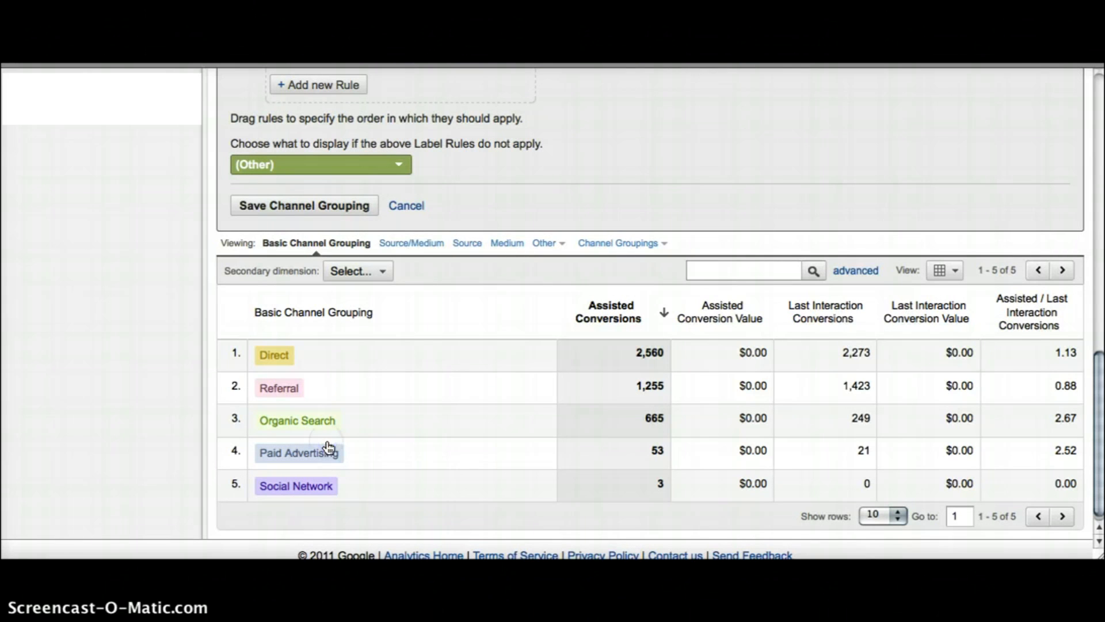
# Step: Rename the Organic Search rule to 'Google Search Partners' and match Medium by the paid-medium regex
pyautogui.scroll(5, 526, 295)
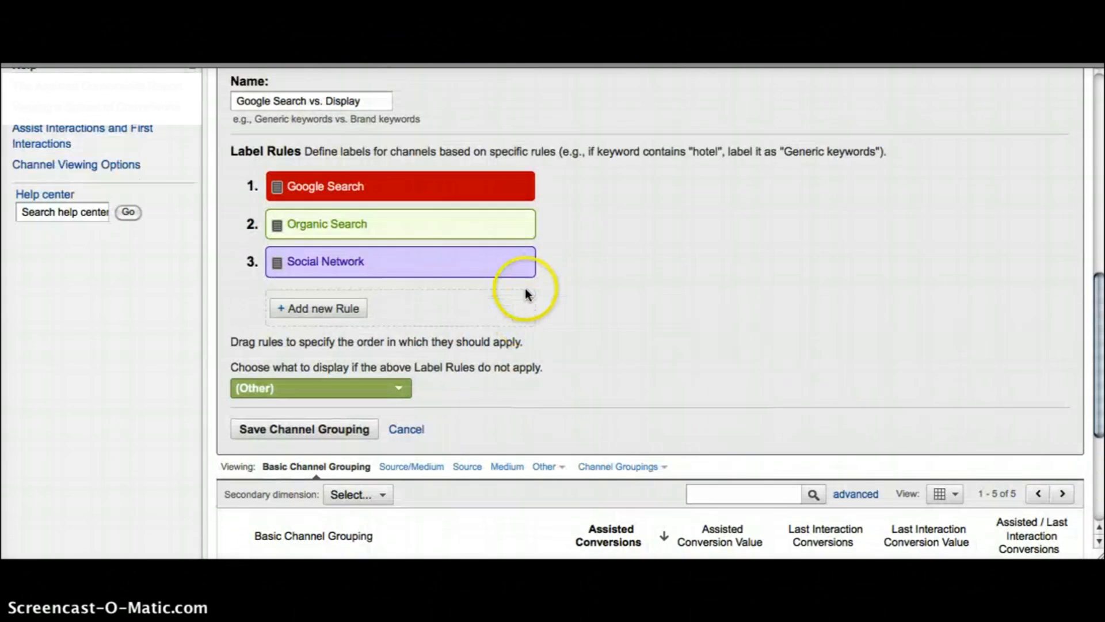
pyautogui.click(479, 225)
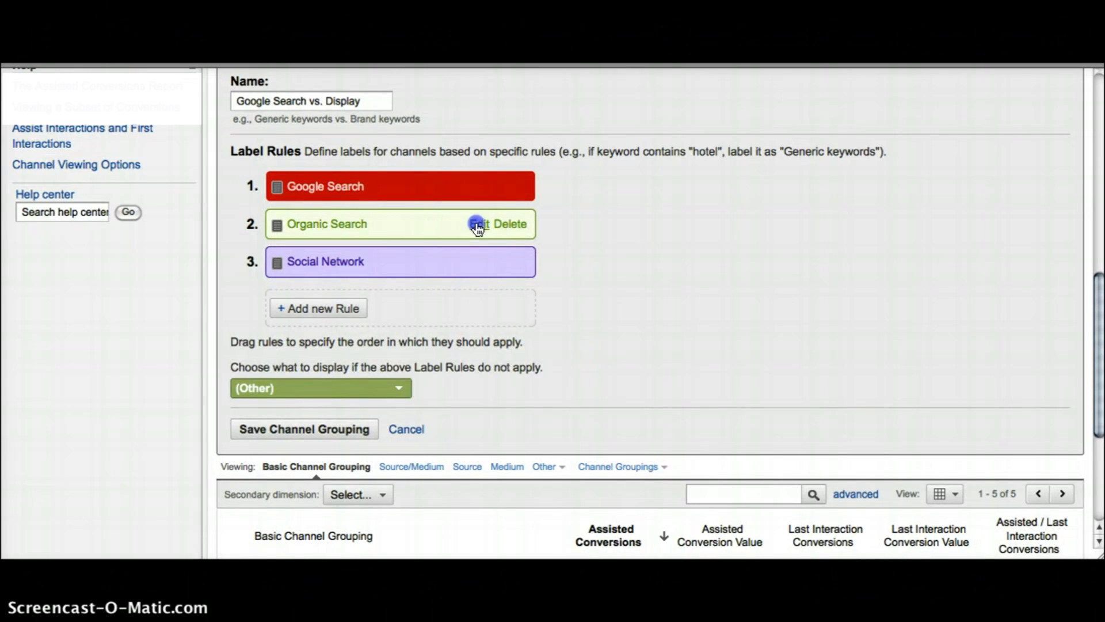
pyautogui.moveTo(382, 228); pyautogui.dragTo(243, 226)
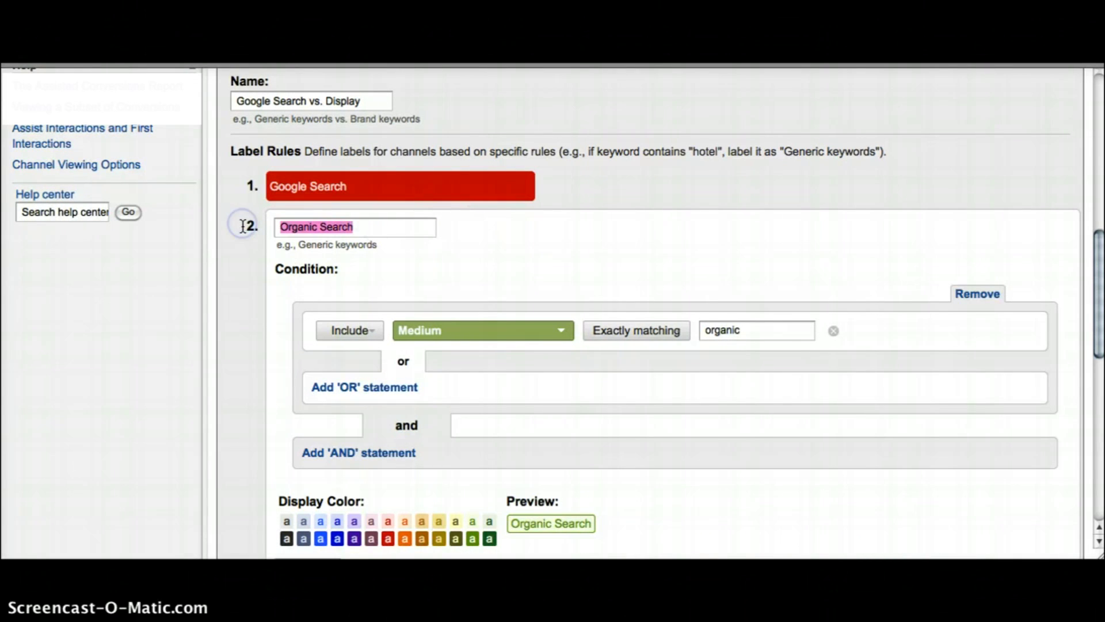
pyautogui.write('Google')
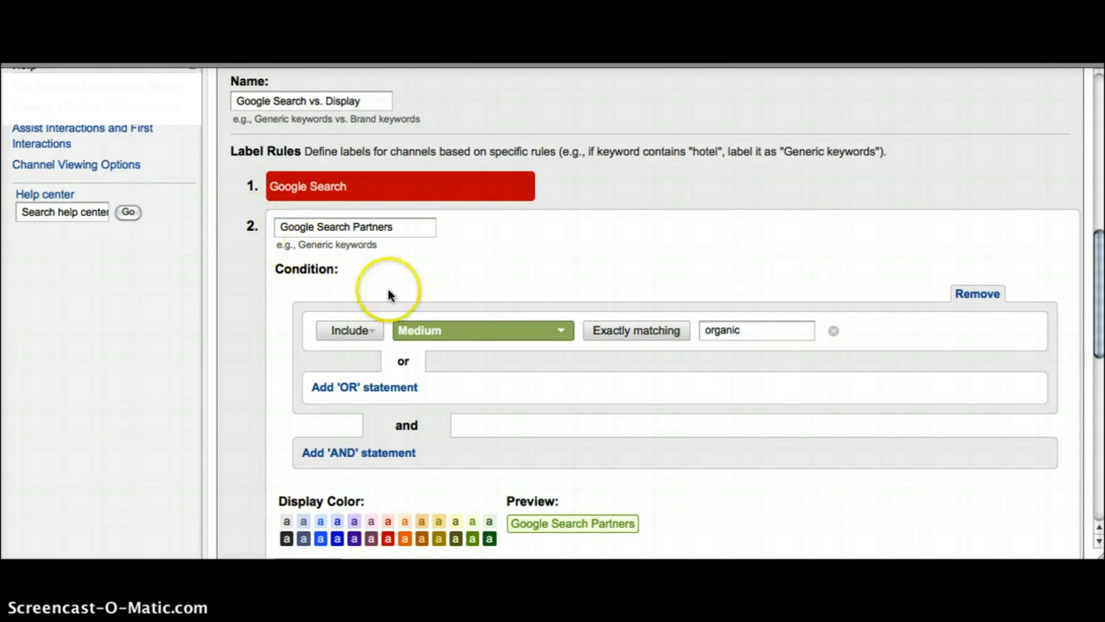
pyautogui.click(638, 337)
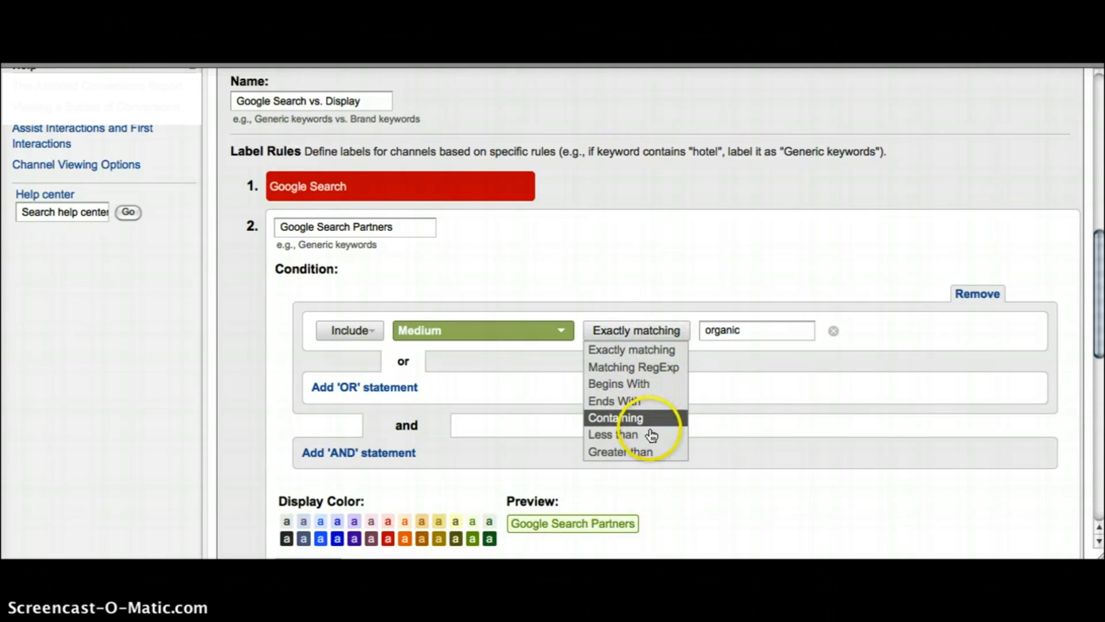
pyautogui.click(652, 369)
pyautogui.moveTo(738, 339); pyautogui.dragTo(674, 332)
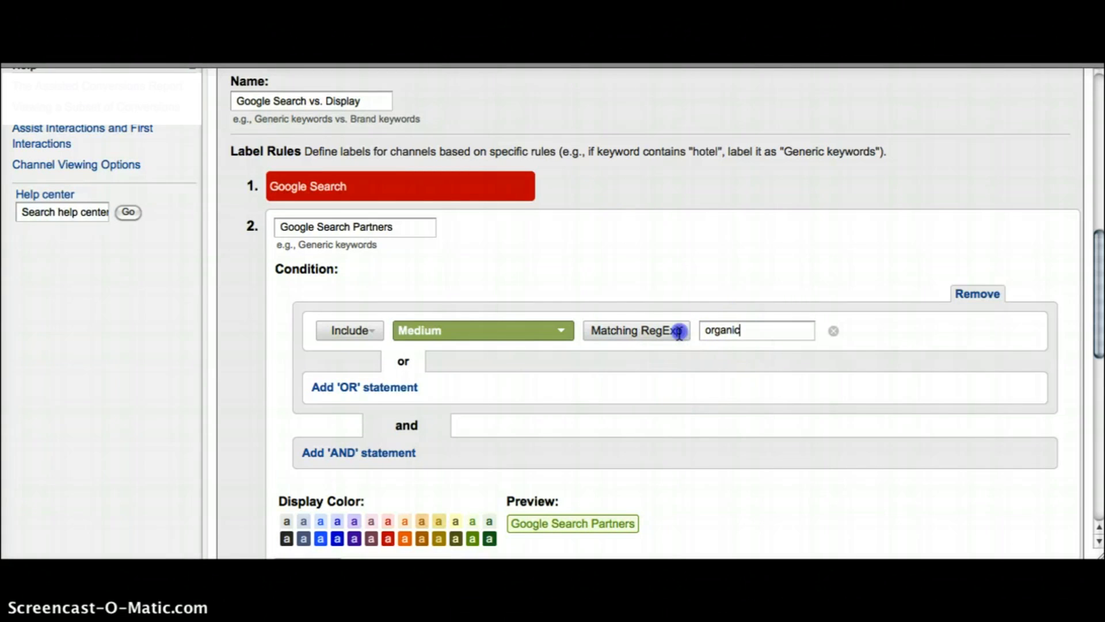
pyautogui.rightClick(708, 331)
pyautogui.click(742, 150)
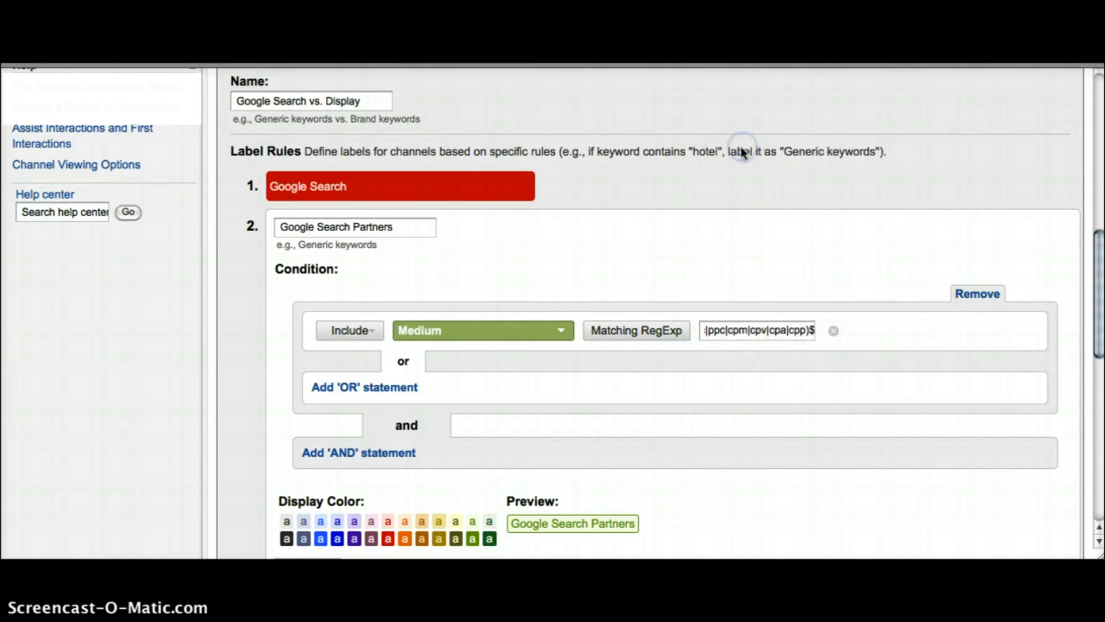
# Step: Add an AND condition Ad Distribution Network = Search partners, colour it purple, and save the rule
pyautogui.scroll(-2, 592, 407)
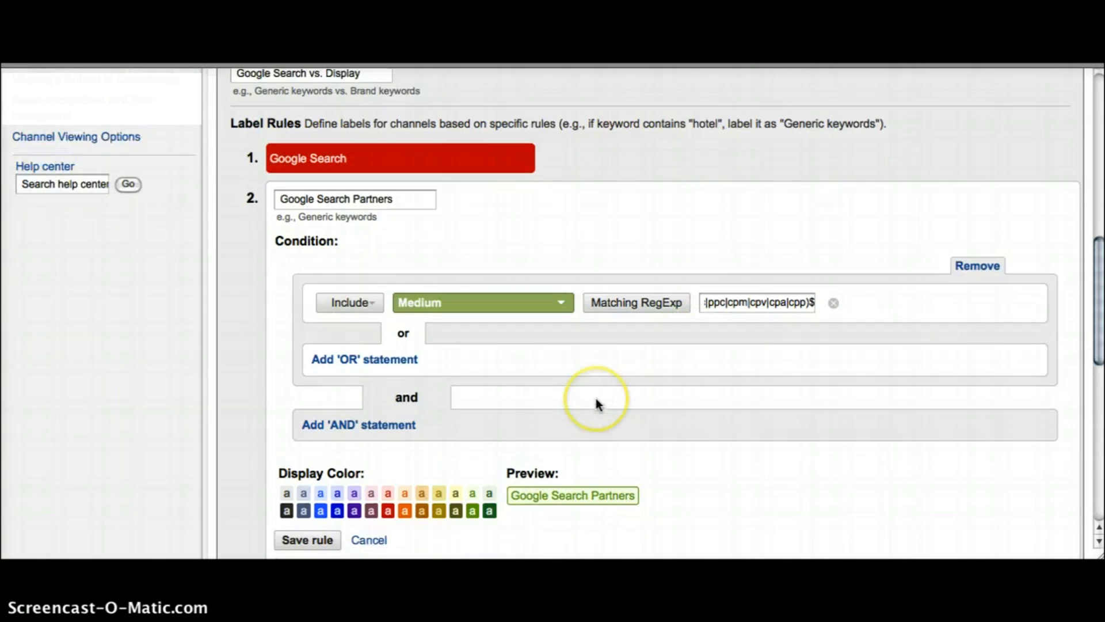
pyautogui.click(371, 412)
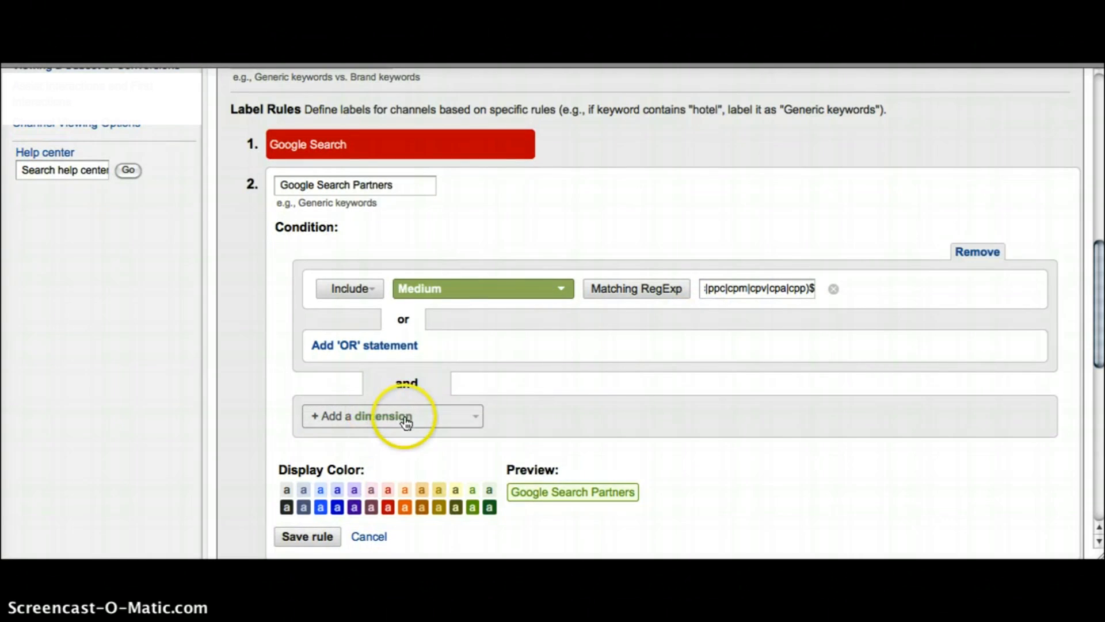
pyautogui.click(406, 419)
pyautogui.click(383, 259)
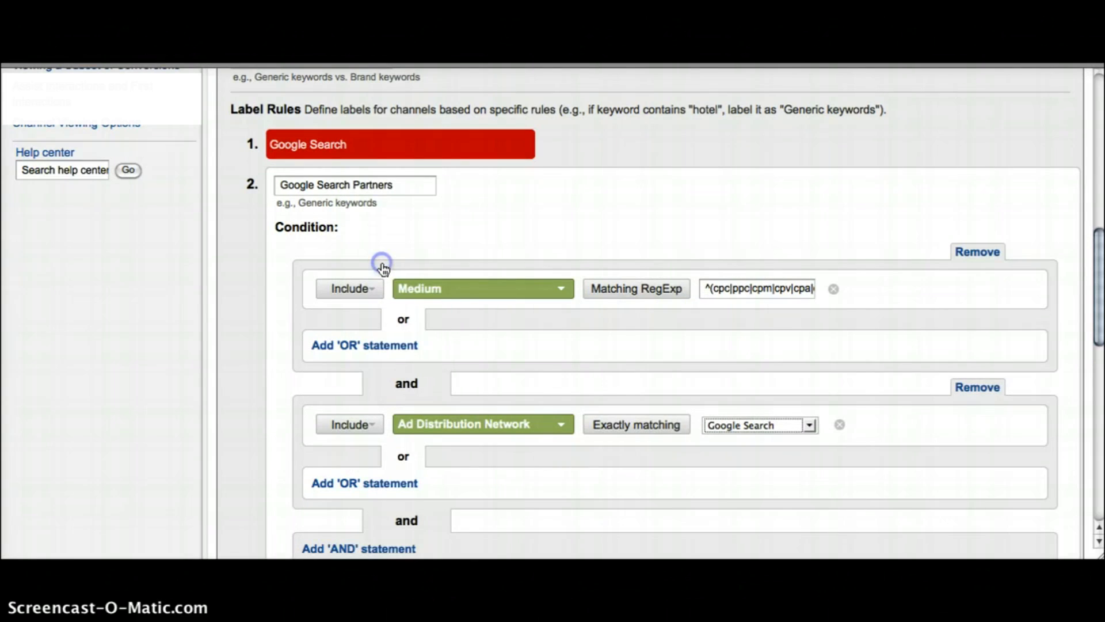
pyautogui.click(808, 426)
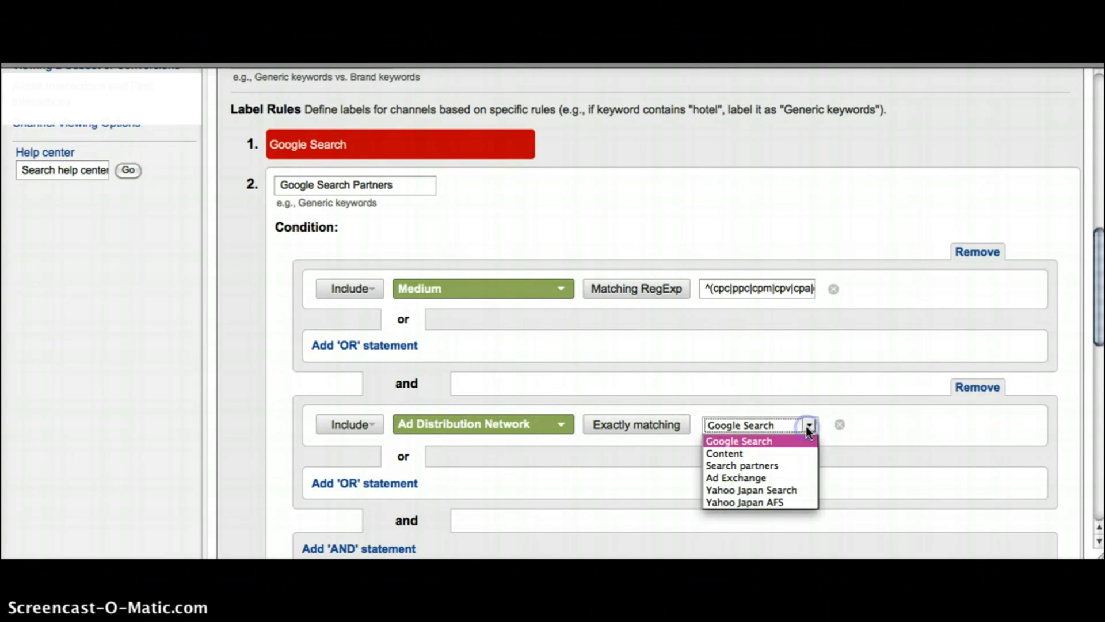
pyautogui.click(784, 464)
pyautogui.scroll(-2, 866, 477)
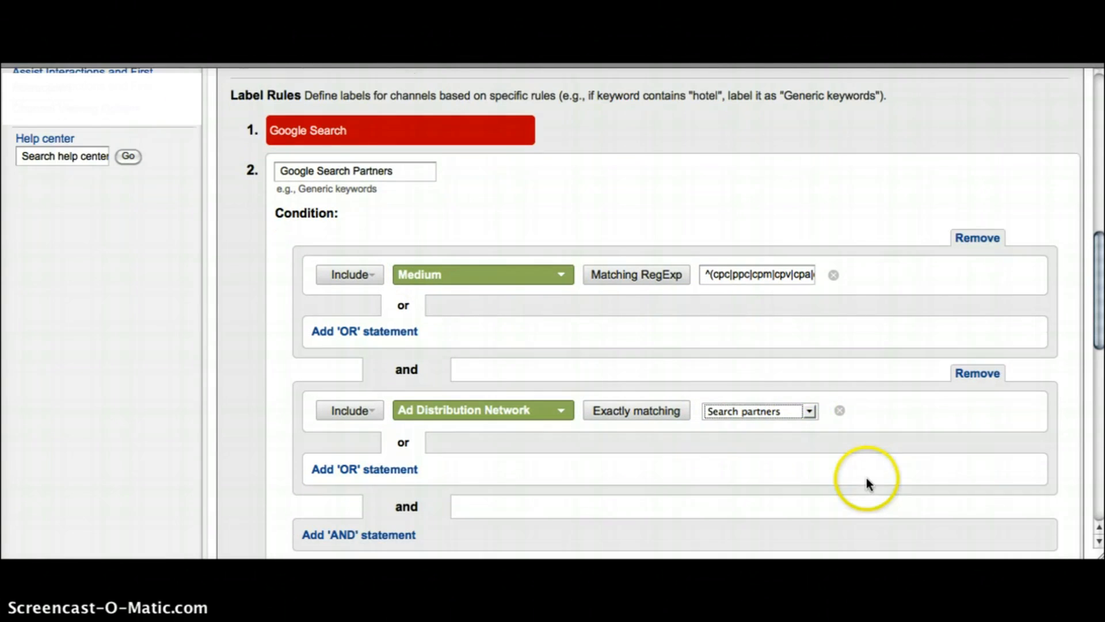
pyautogui.scroll(-3, 866, 478)
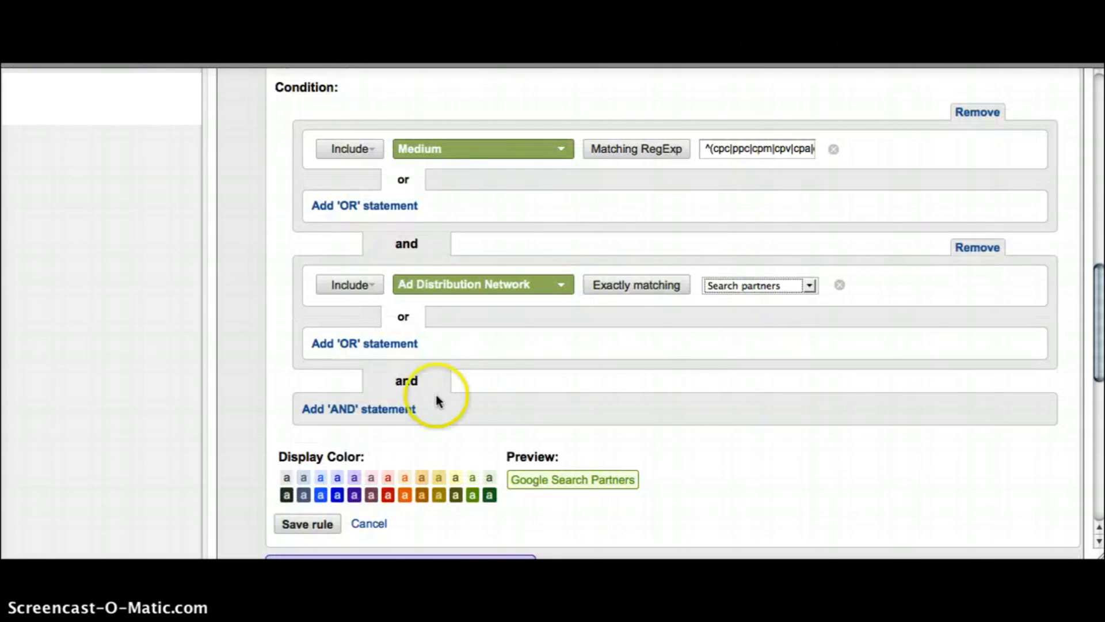
pyautogui.click(354, 495)
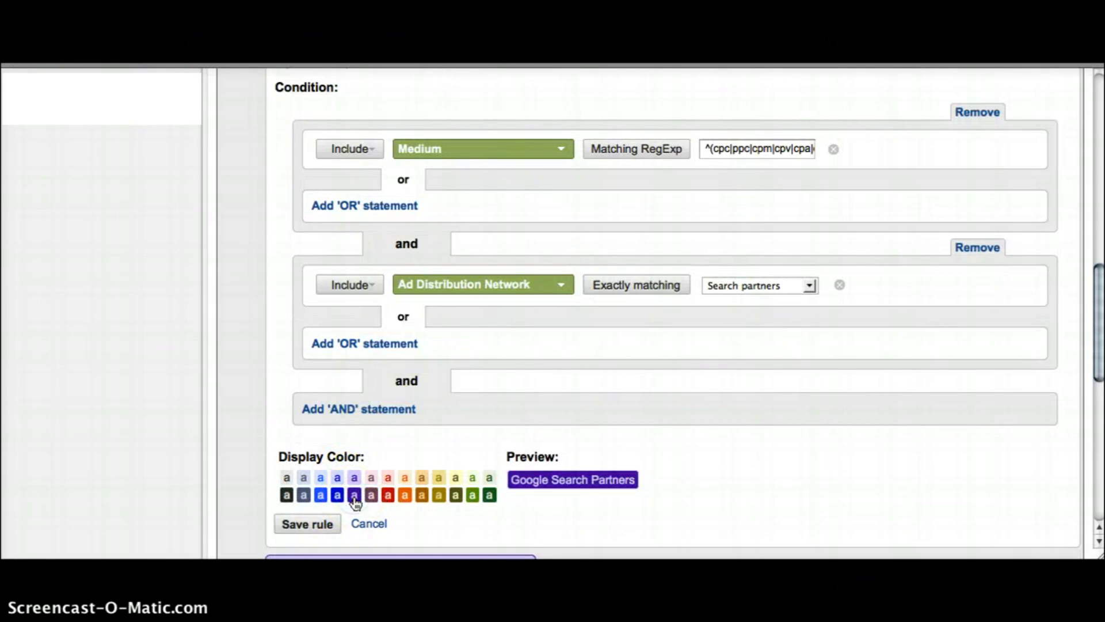
pyautogui.scroll(-1, 354, 501)
pyautogui.click(311, 495)
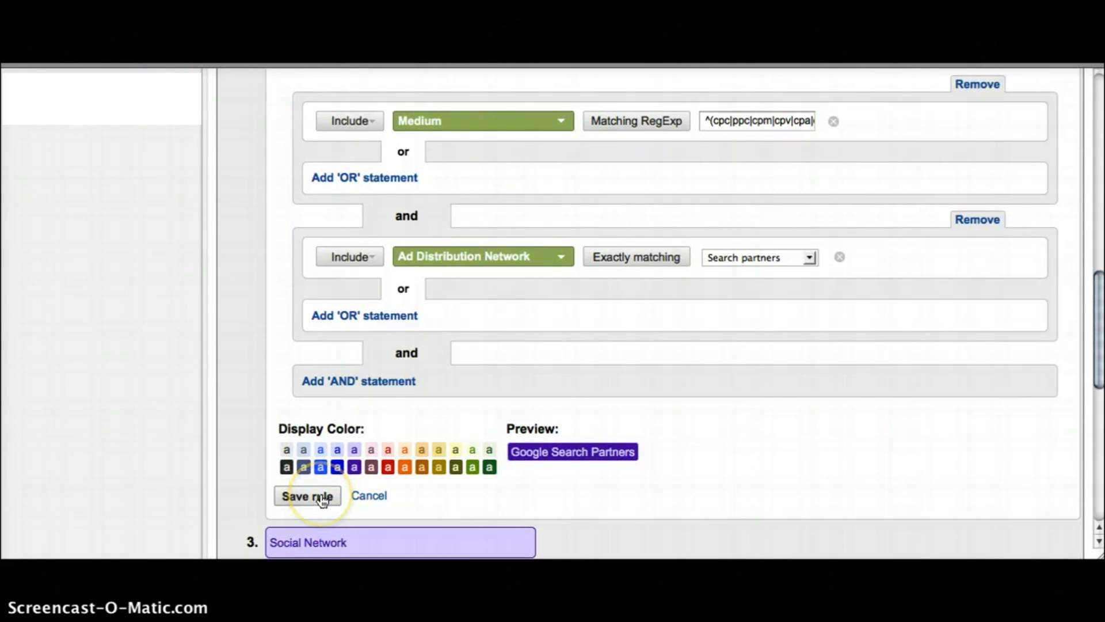
pyautogui.scroll(5, 433, 374)
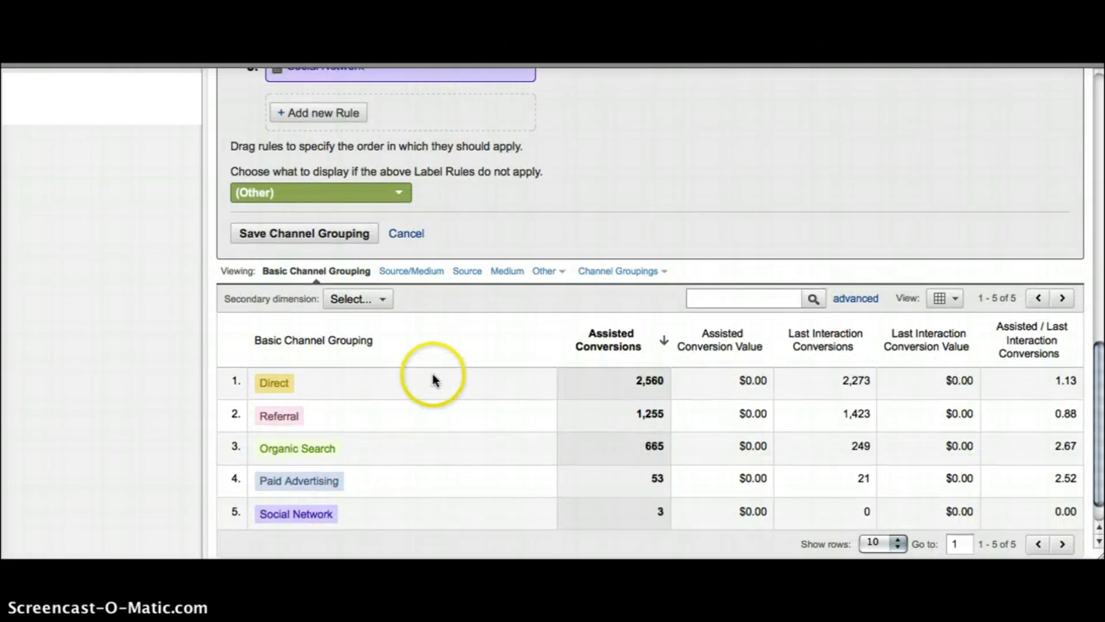
pyautogui.scroll(2, 434, 375)
pyautogui.moveTo(403, 282)
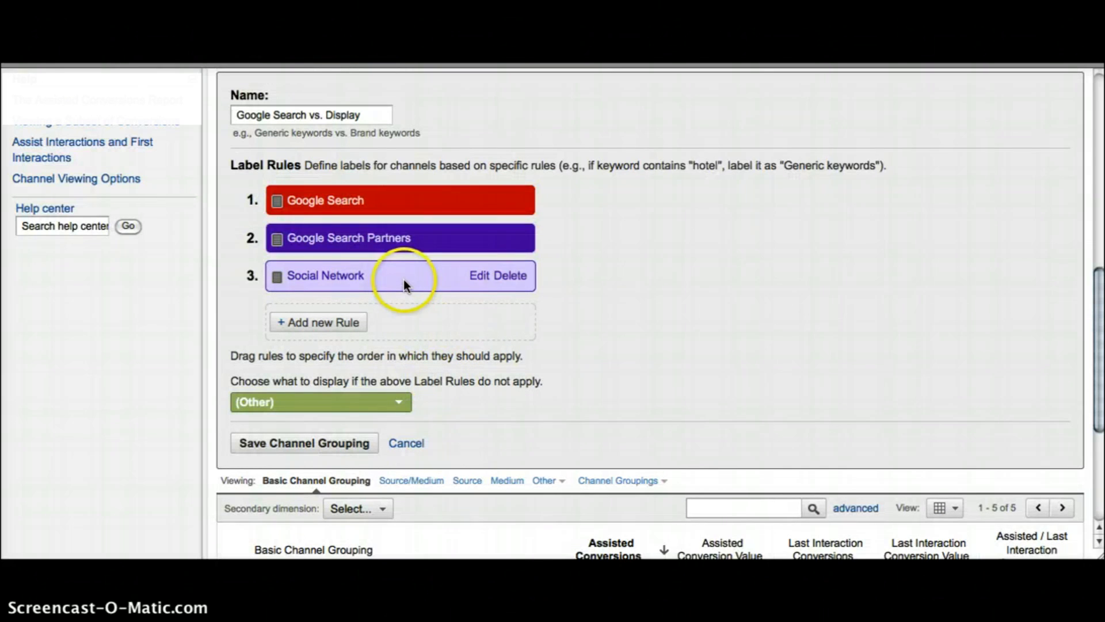
pyautogui.click(481, 277)
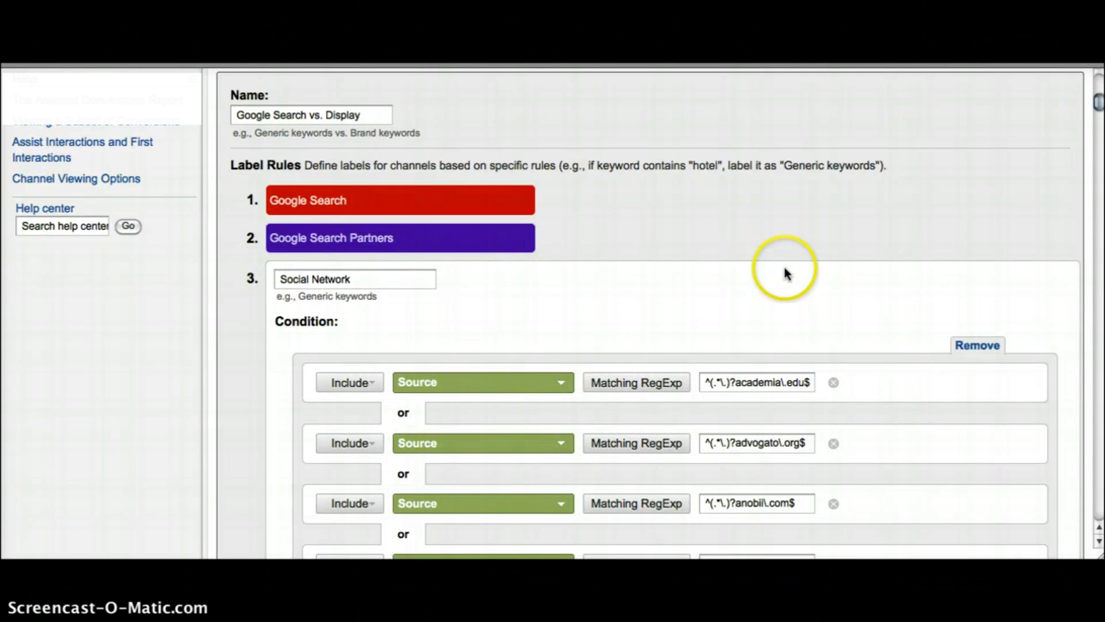
pyautogui.scroll(-4, 1036, 305)
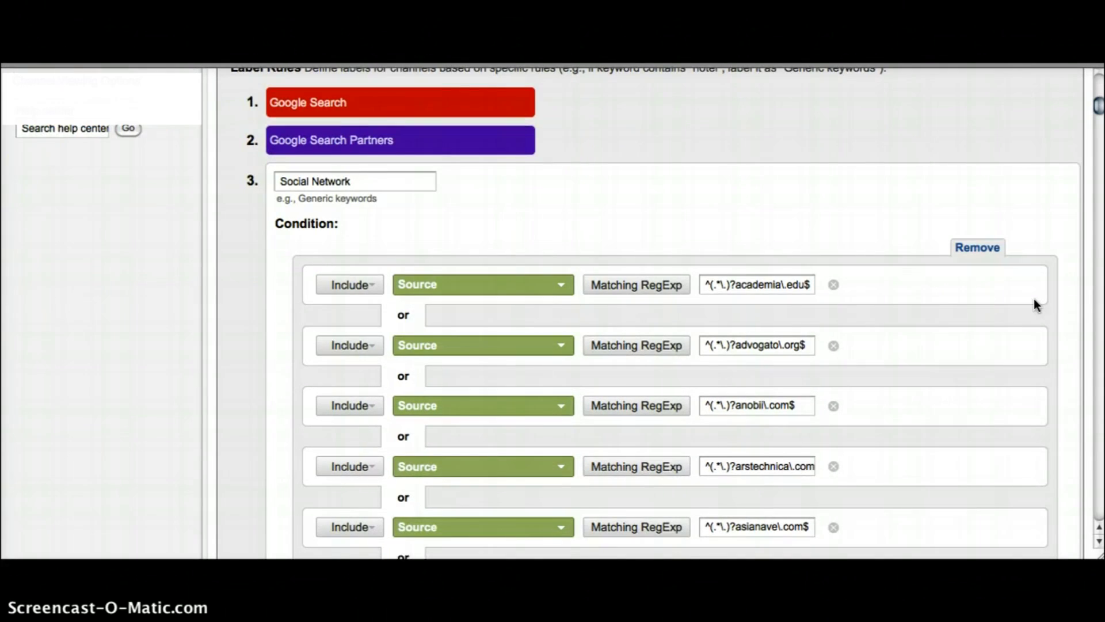
pyautogui.scroll(-6, 1036, 305)
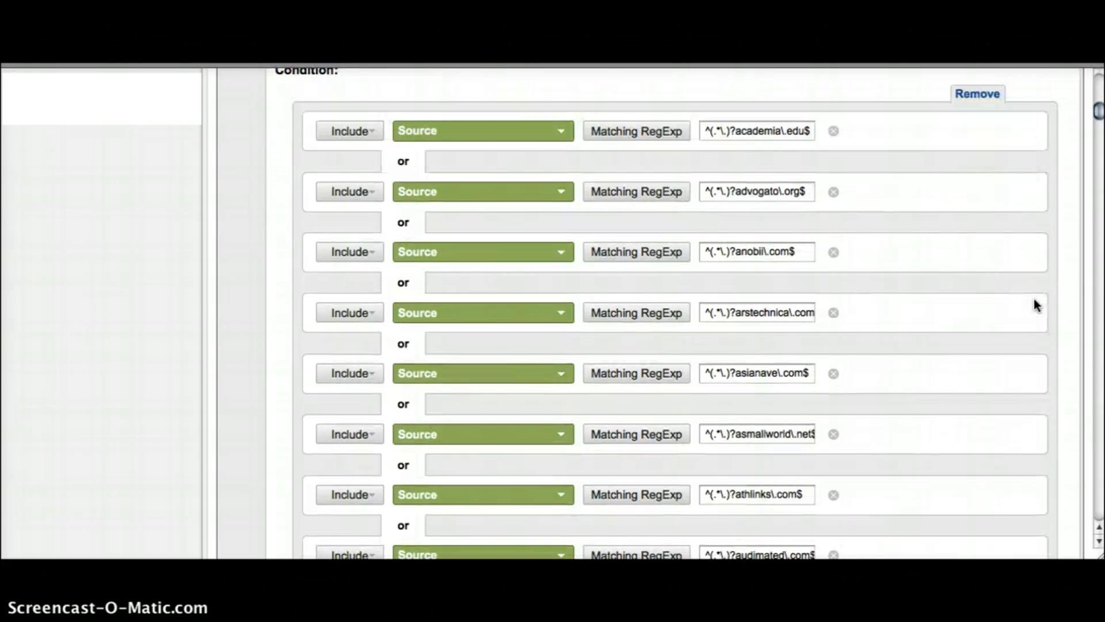
pyautogui.scroll(-4, 1034, 302)
pyautogui.scroll(-20, 1035, 304)
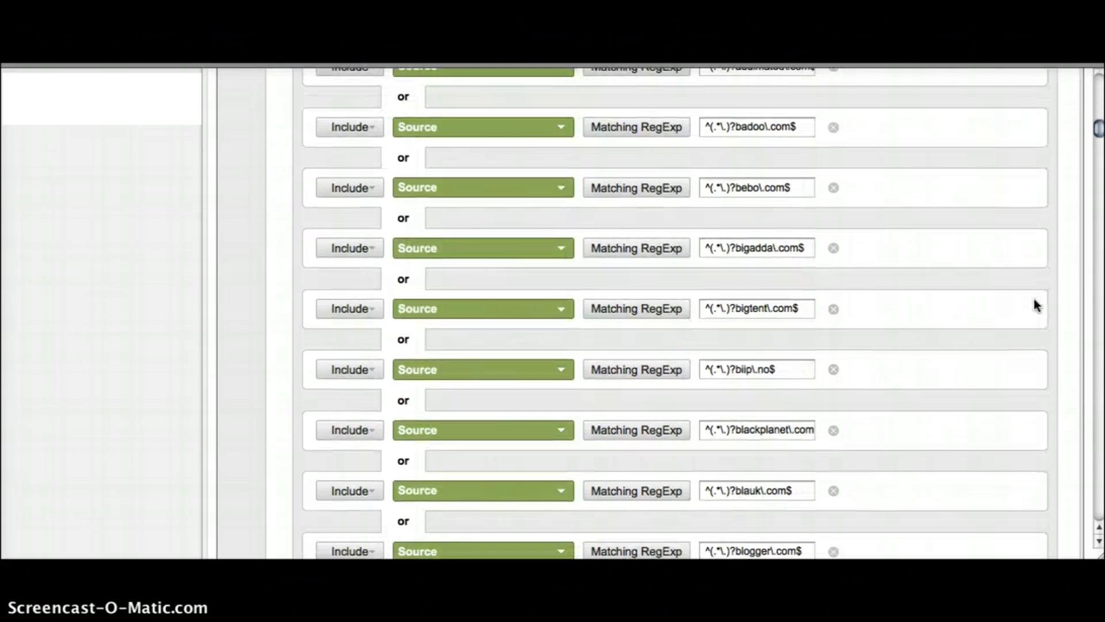
pyautogui.scroll(-20, 1033, 299)
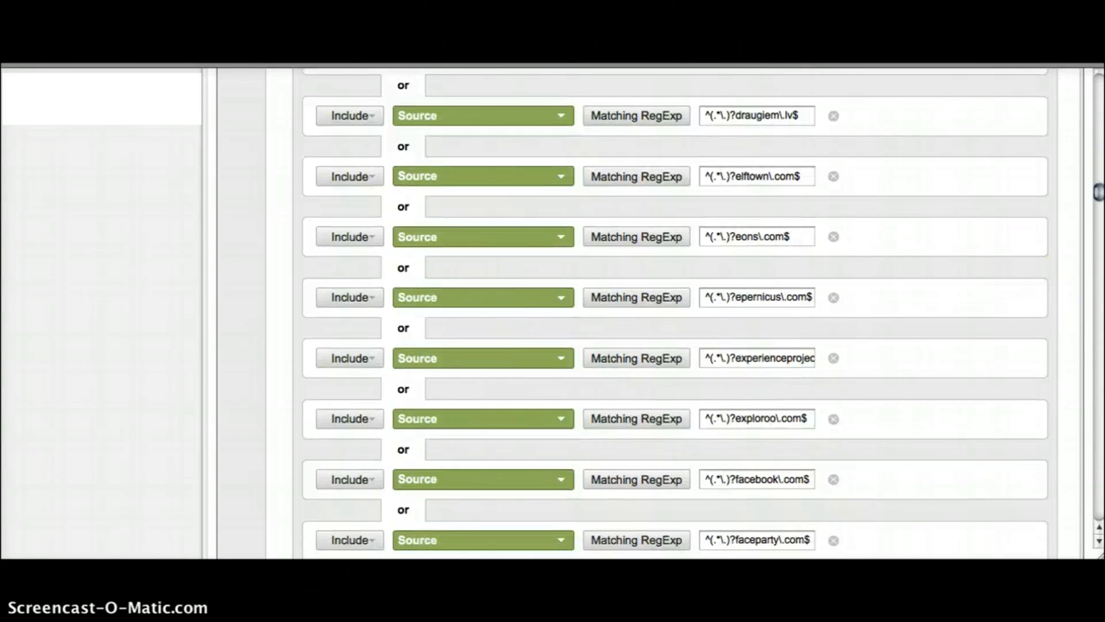
pyautogui.moveTo(1097, 175); pyautogui.dragTo(1097, 498)
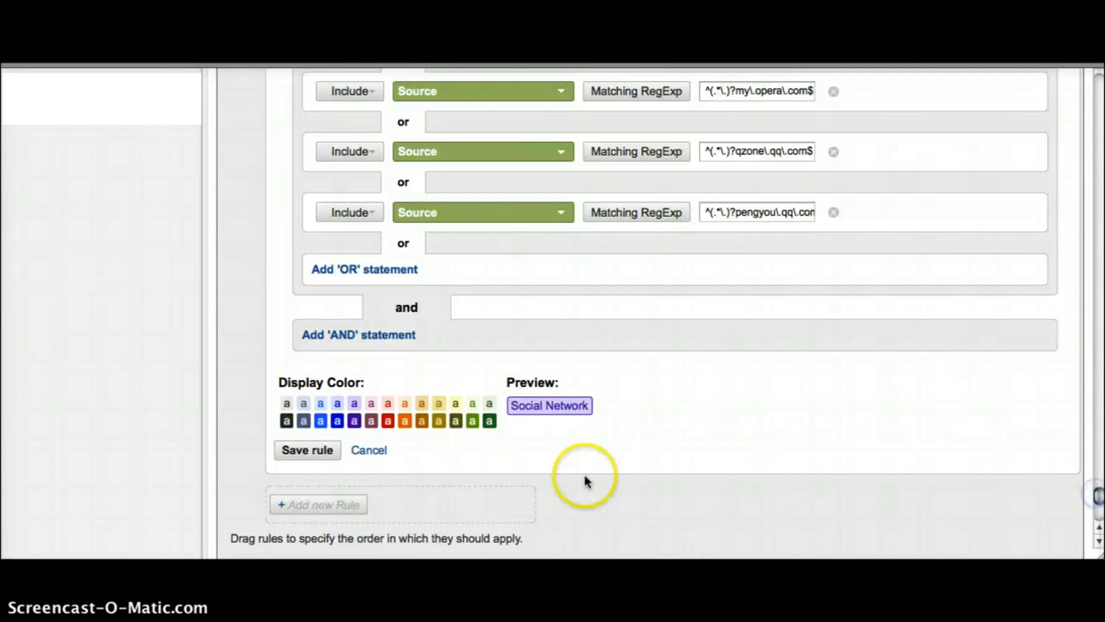
pyautogui.click(370, 451)
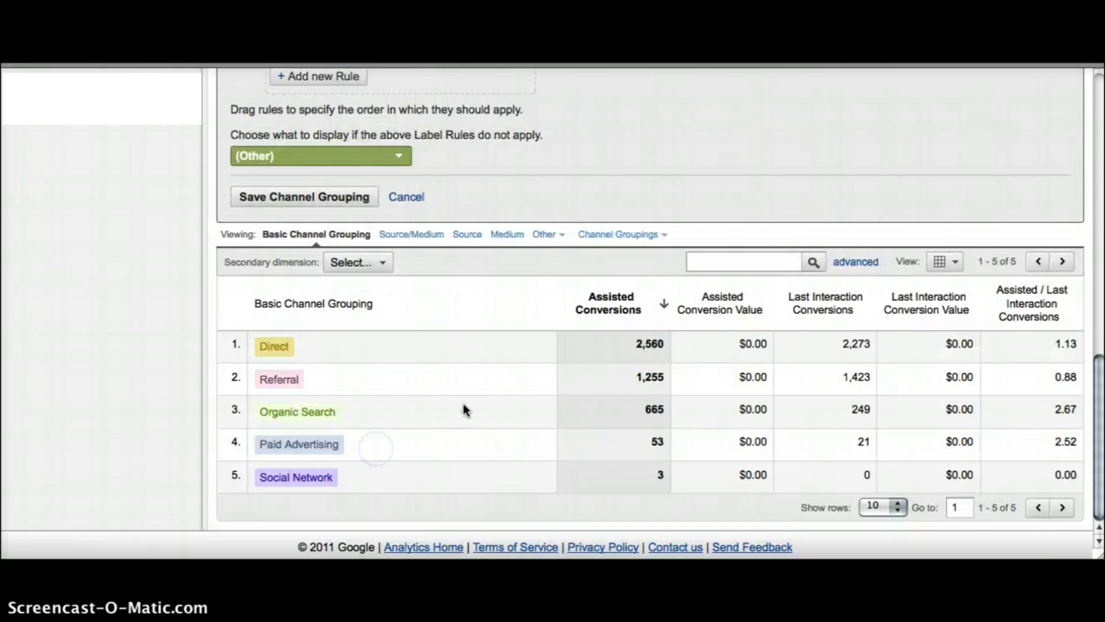
pyautogui.scroll(5, 466, 408)
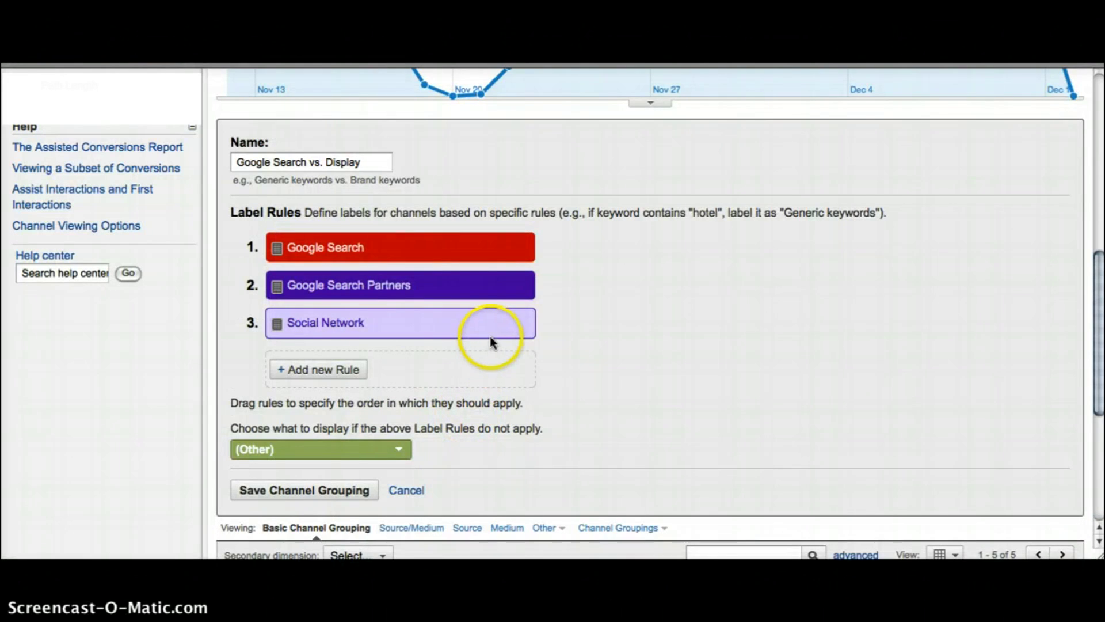
# Step: Delete the Social Network rule and start a new third rule named 'Google Display'
pyautogui.click(505, 322)
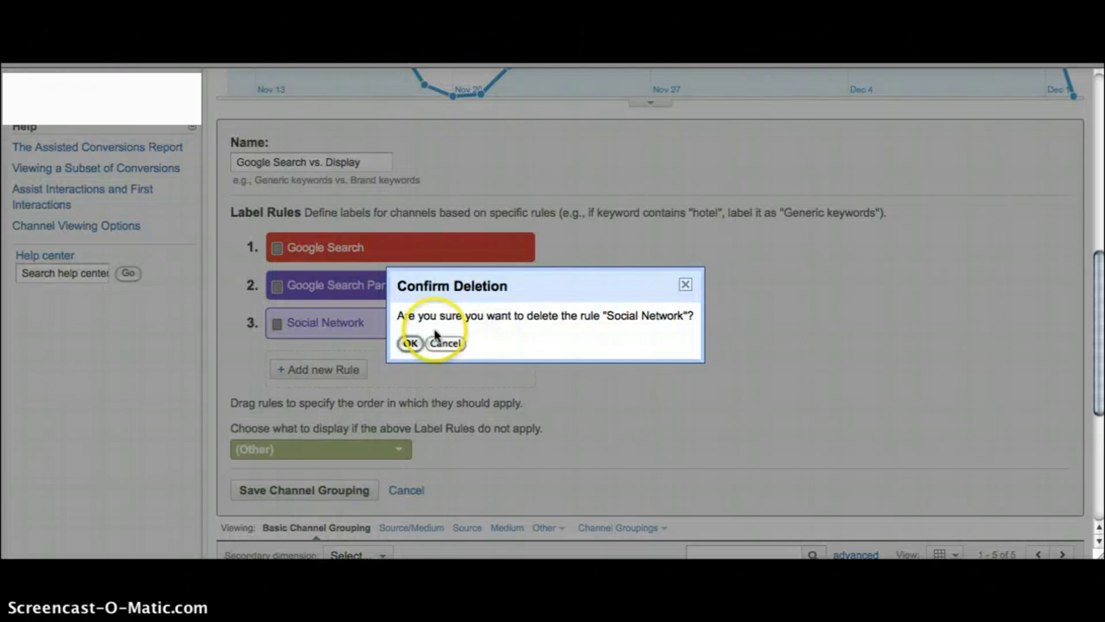
pyautogui.click(410, 342)
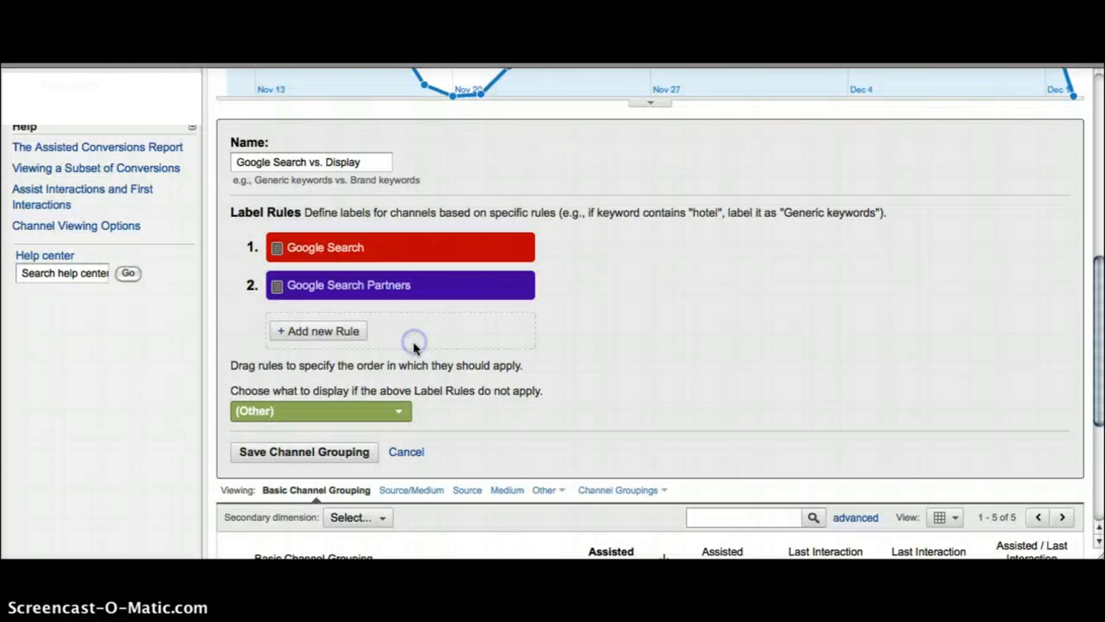
pyautogui.click(341, 333)
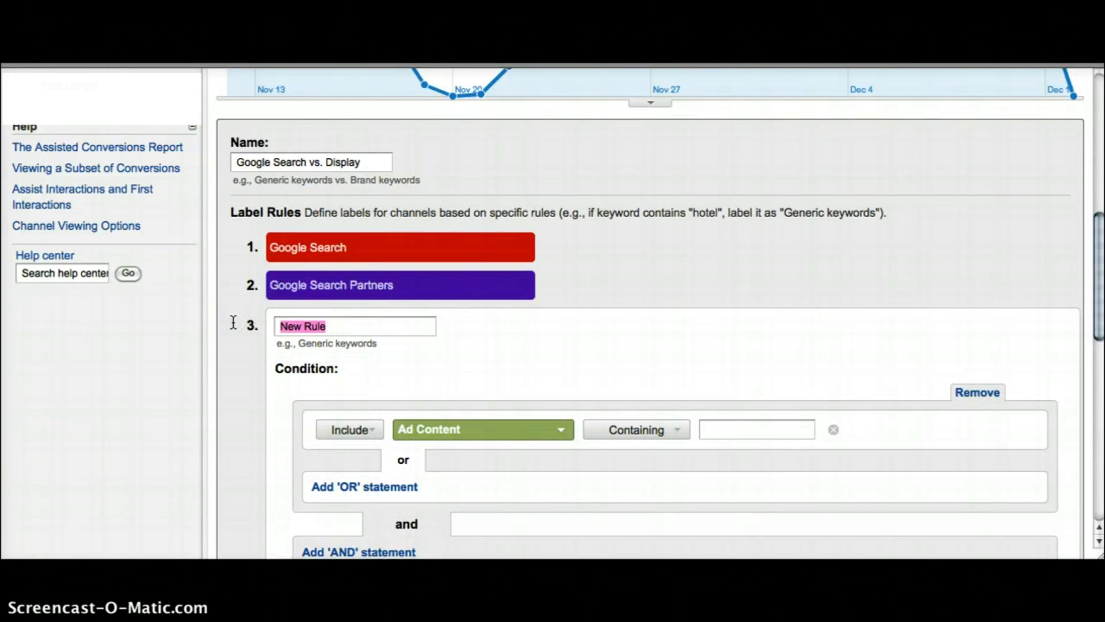
pyautogui.write('Google Displ')
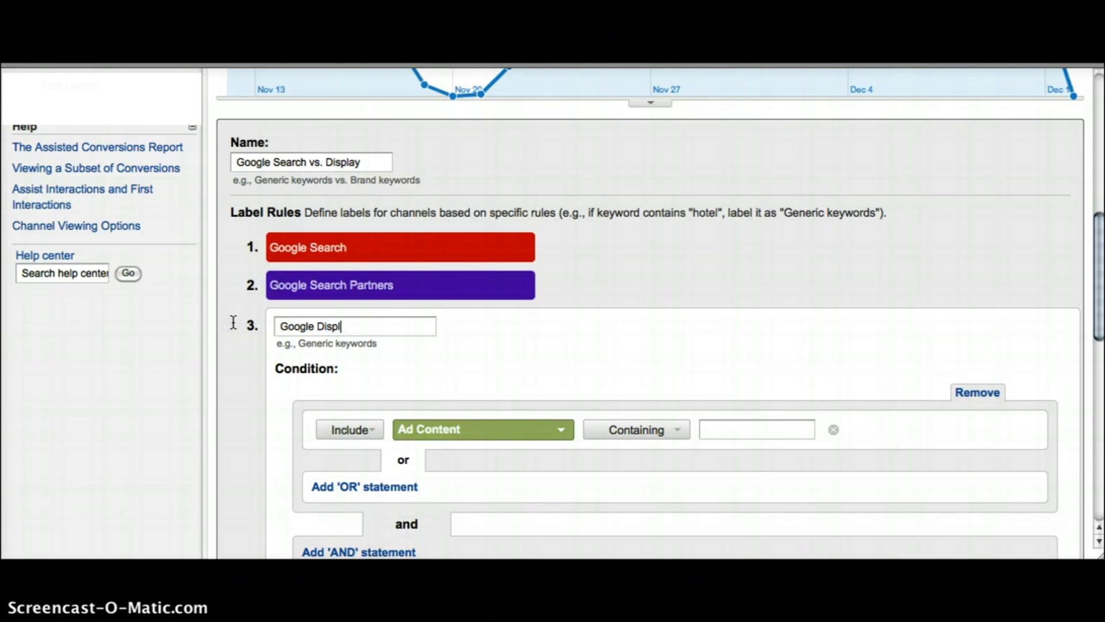
pyautogui.write('ay')
# Step: Make the rule's condition Medium matching the pasted paid-medium regular expression
pyautogui.scroll(-1, 494, 351)
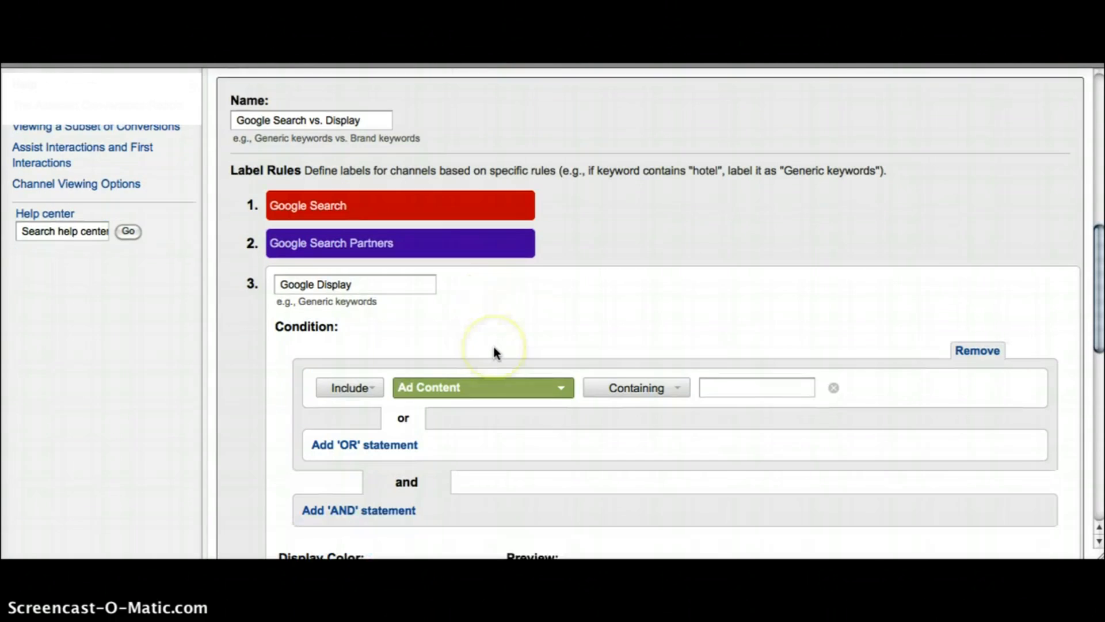
pyautogui.scroll(-1, 494, 349)
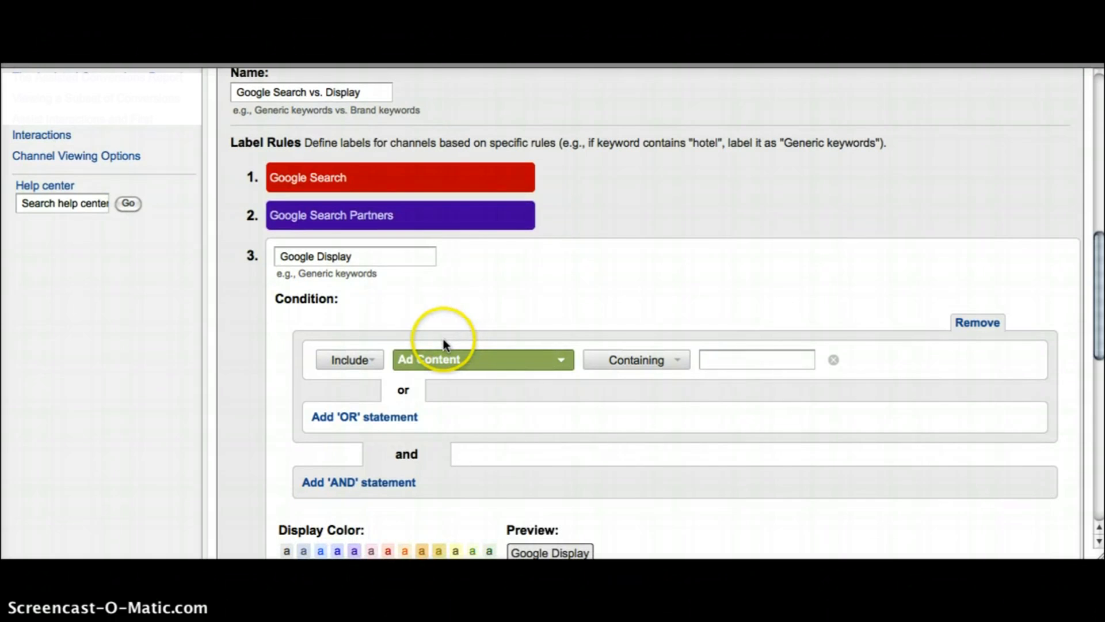
pyautogui.click(561, 360)
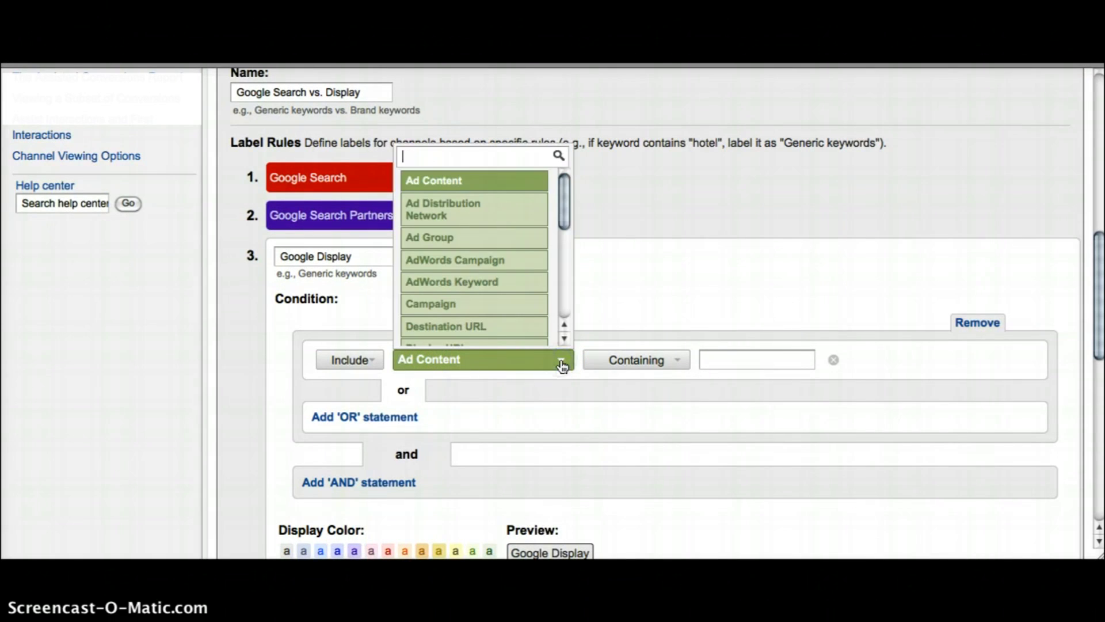
pyautogui.write('medi')
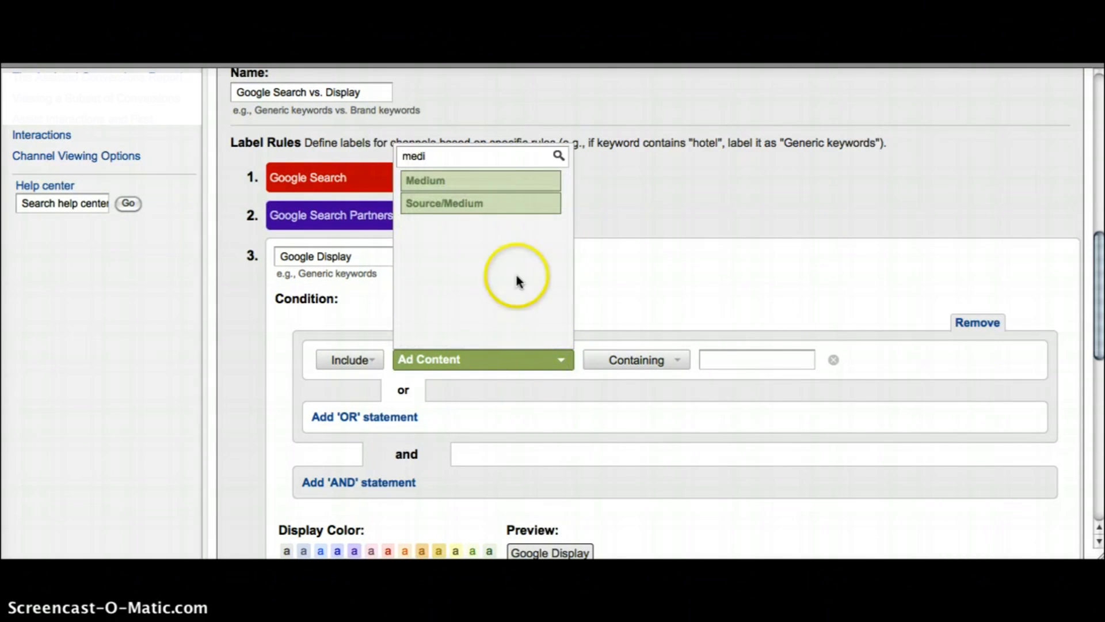
pyautogui.click(485, 184)
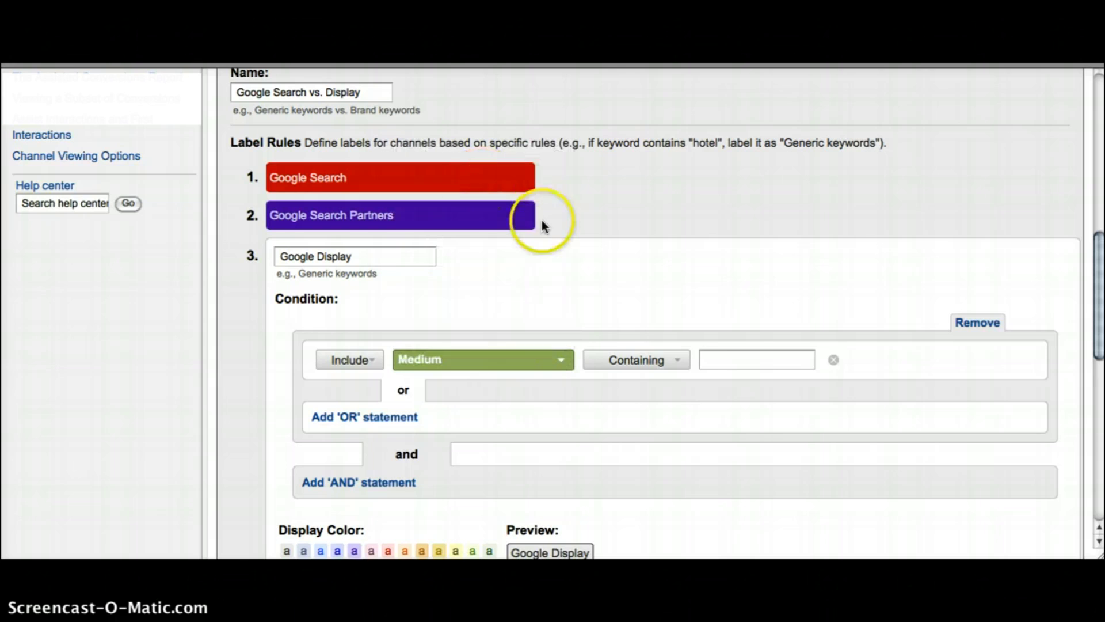
pyautogui.click(679, 365)
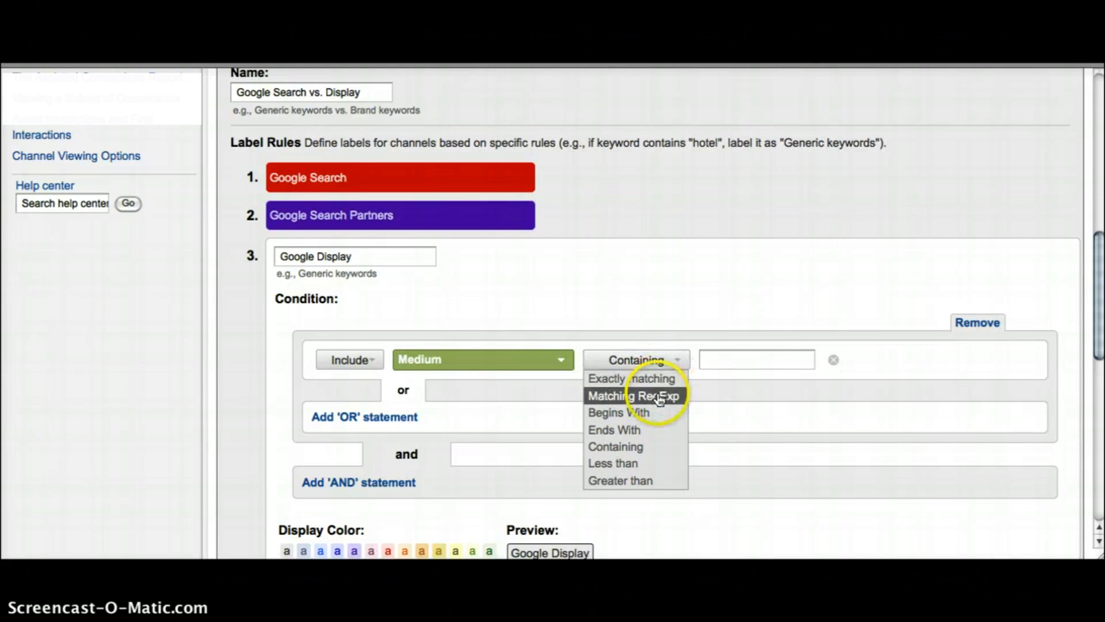
pyautogui.click(660, 398)
pyautogui.click(731, 360)
pyautogui.rightClick(726, 352)
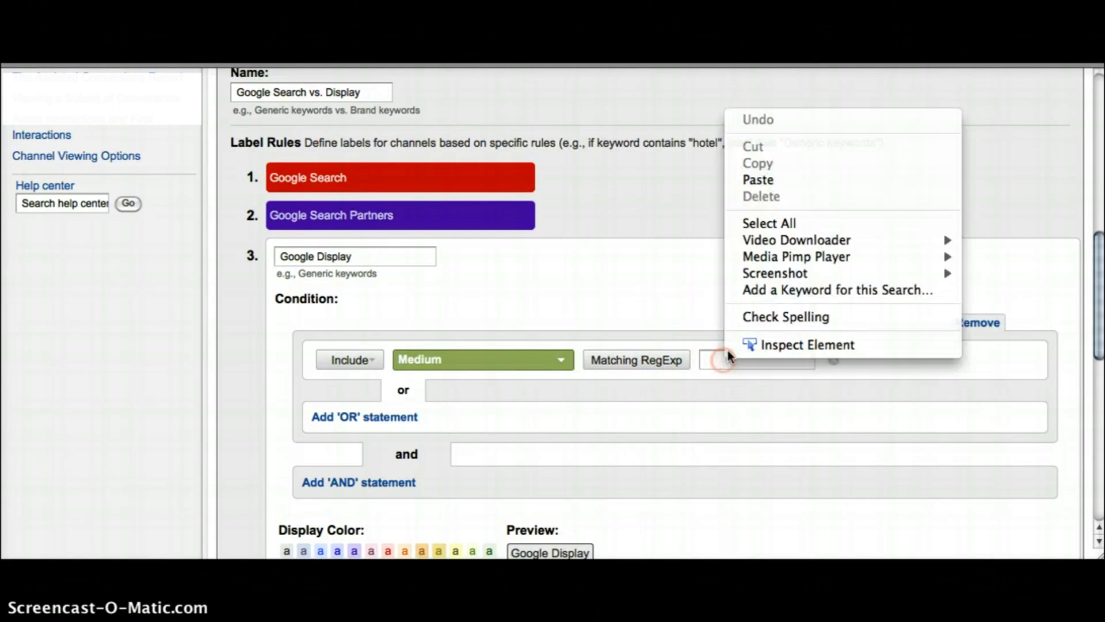
pyautogui.click(771, 178)
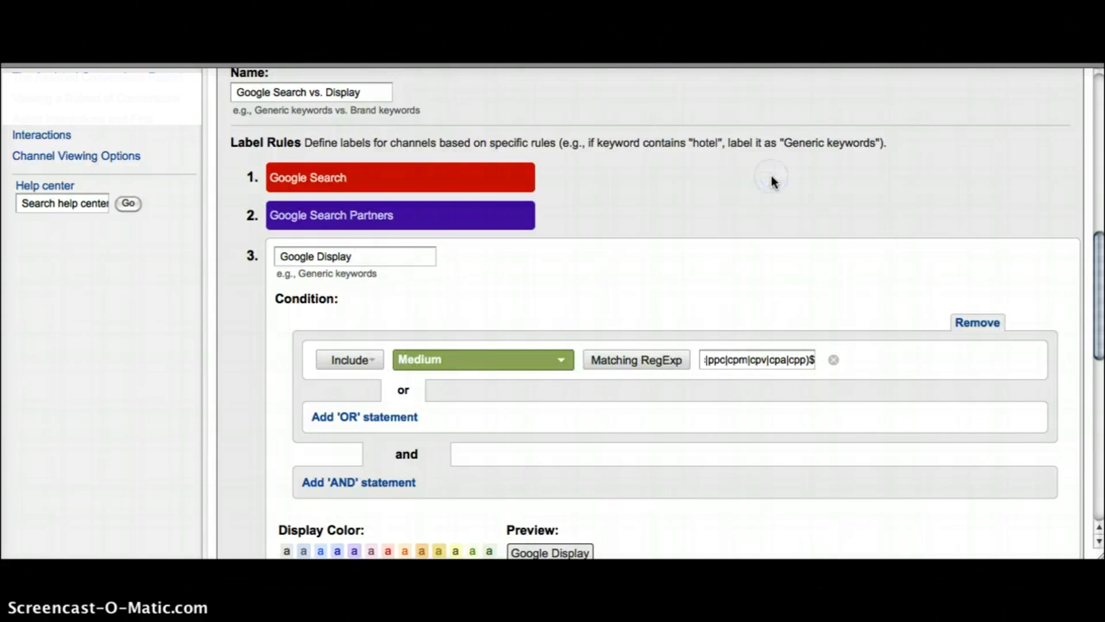
pyautogui.scroll(-2, 711, 293)
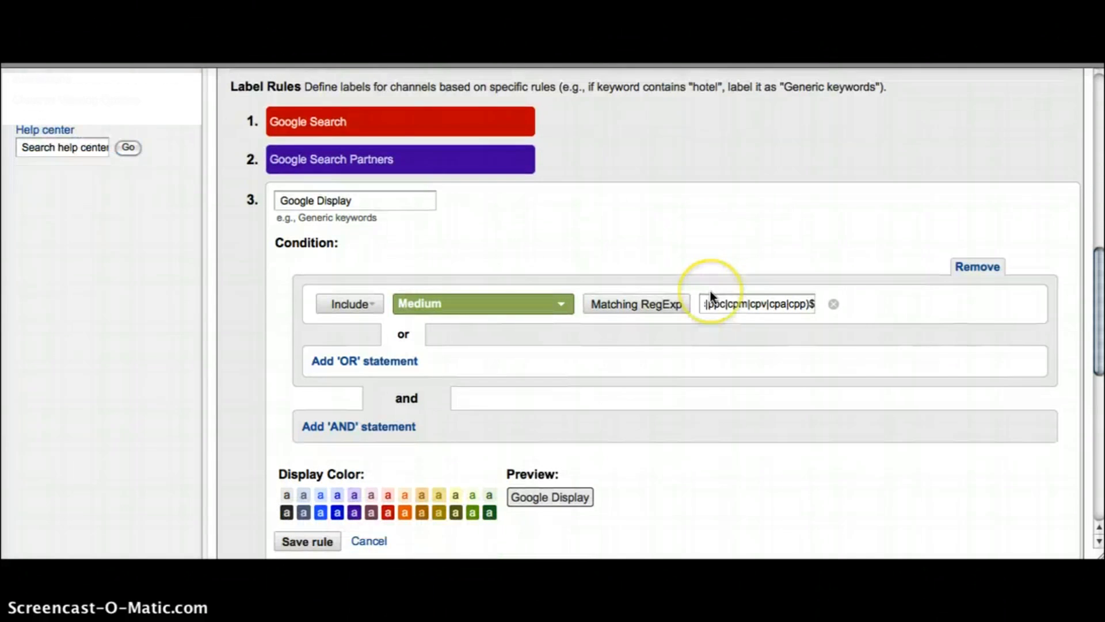
# Step: Add an AND condition Ad Distribution Network = Content and colour the Google Display rule dark blue
pyautogui.click(410, 429)
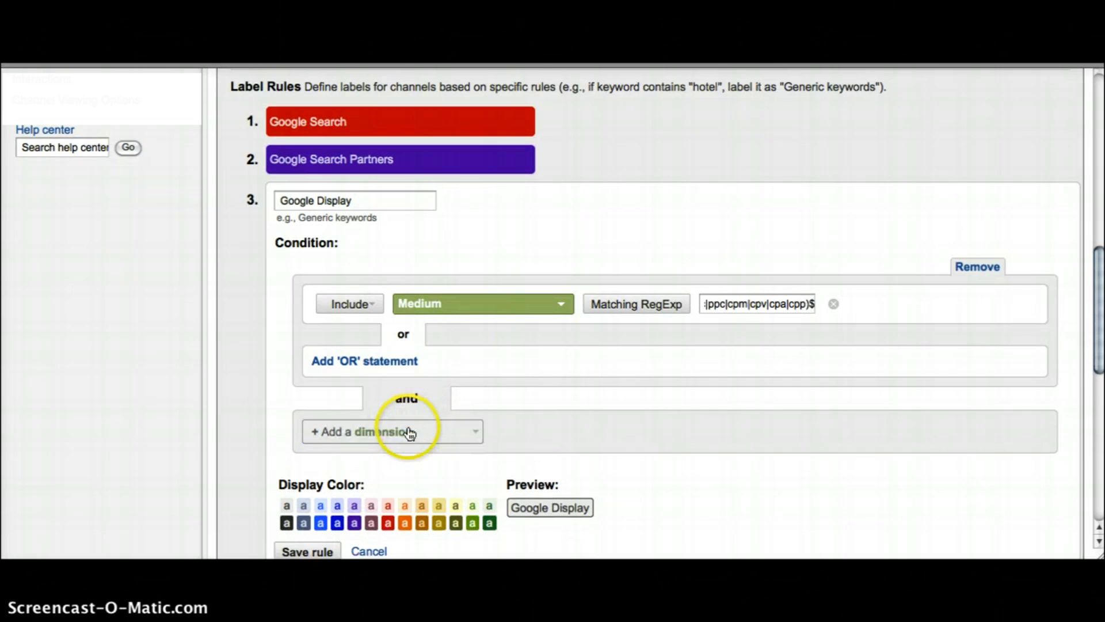
pyautogui.click(476, 435)
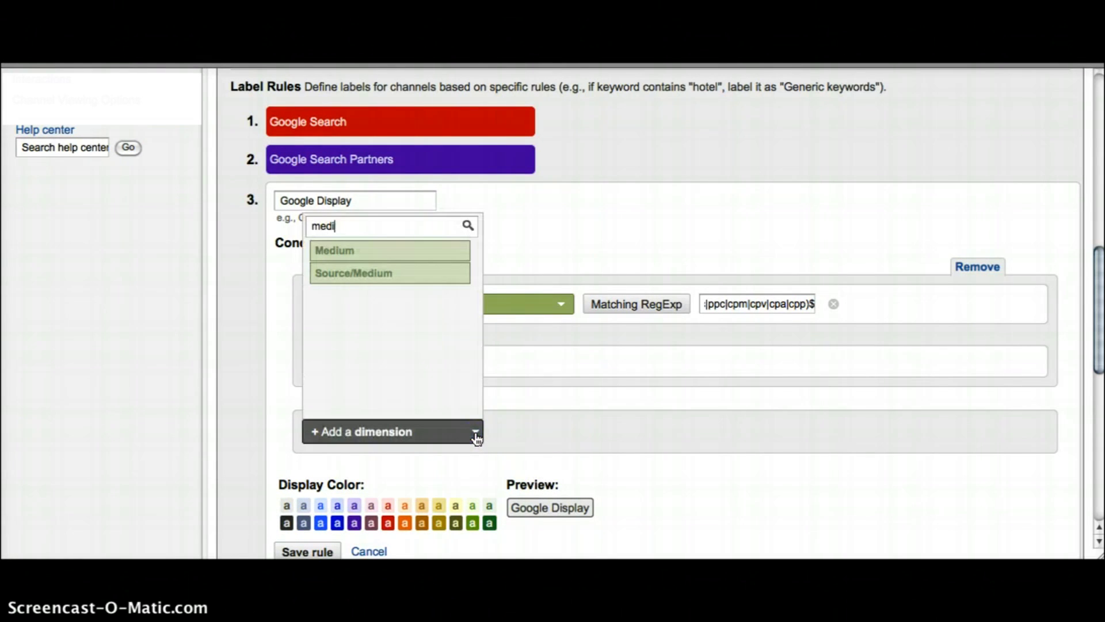
pyautogui.press('BackSpace')
pyautogui.press('BackSpace')
pyautogui.press('BackSpace')
pyautogui.press('BackSpace')
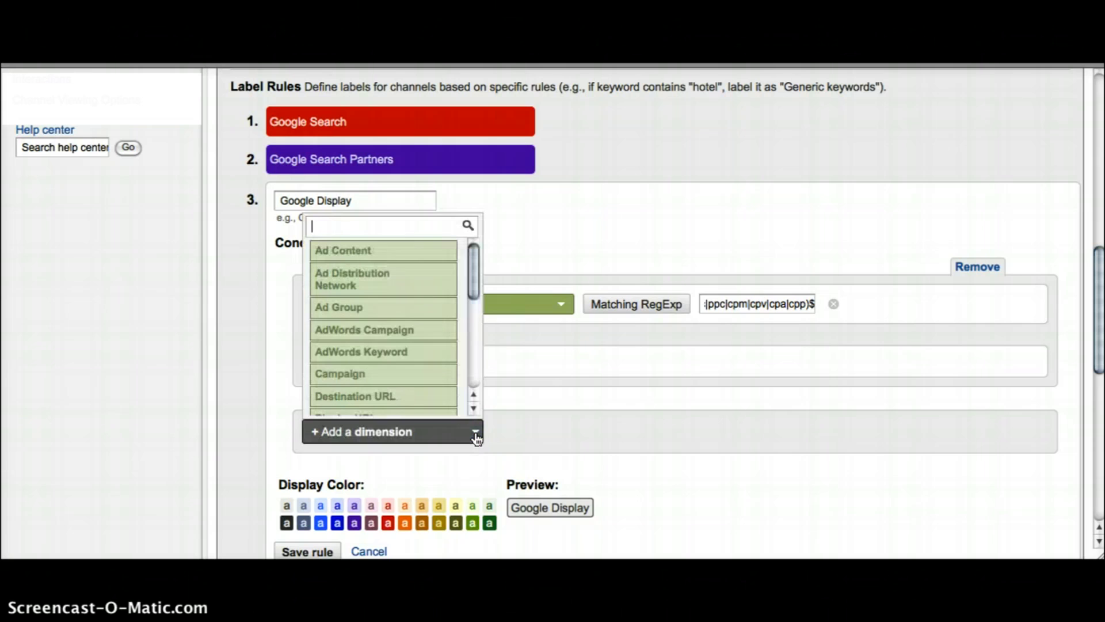
pyautogui.click(395, 280)
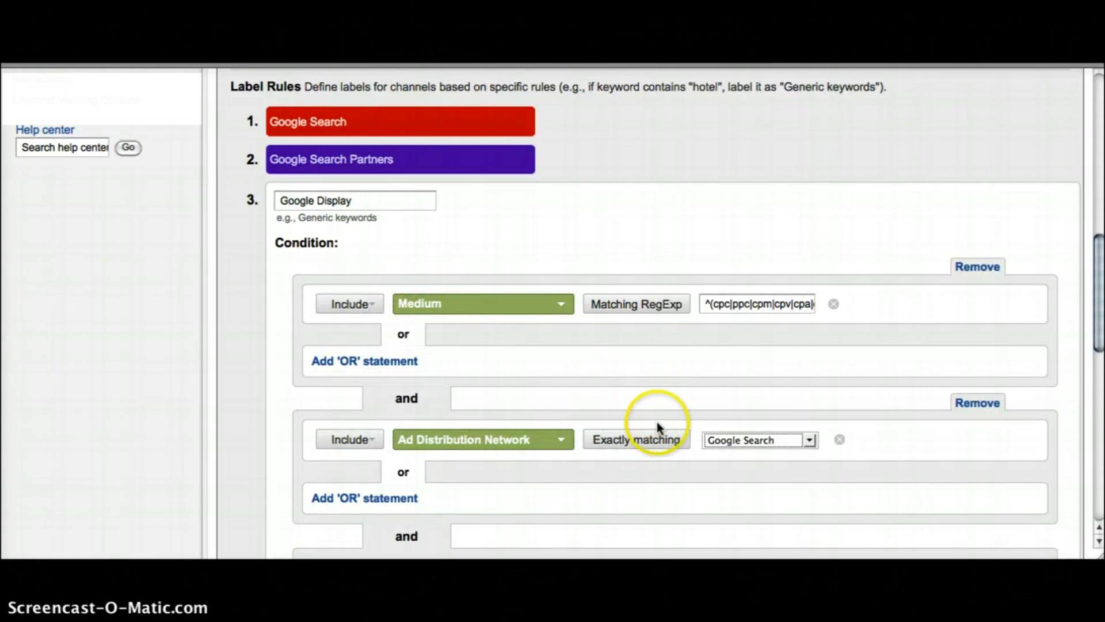
pyautogui.click(808, 440)
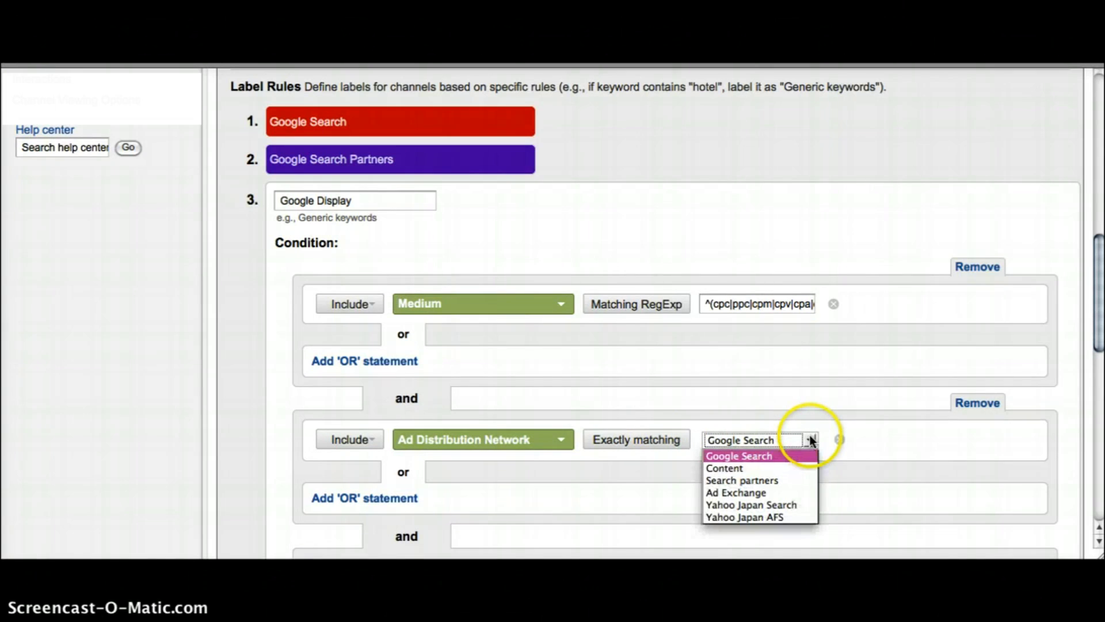
pyautogui.click(783, 467)
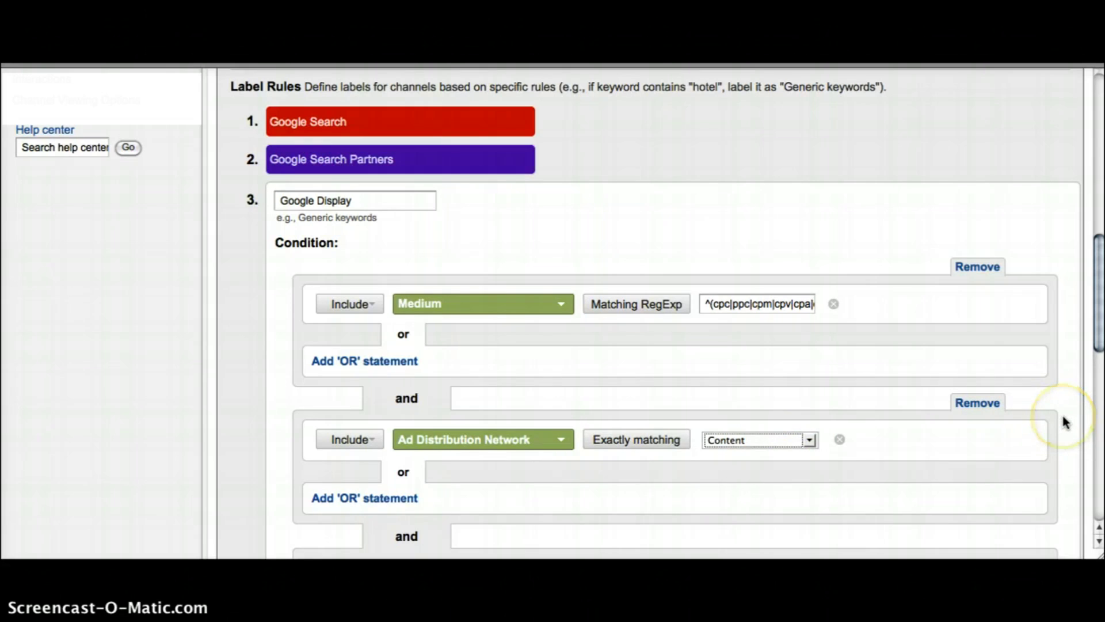
pyautogui.scroll(-1, 1065, 423)
pyautogui.scroll(-5, 1065, 423)
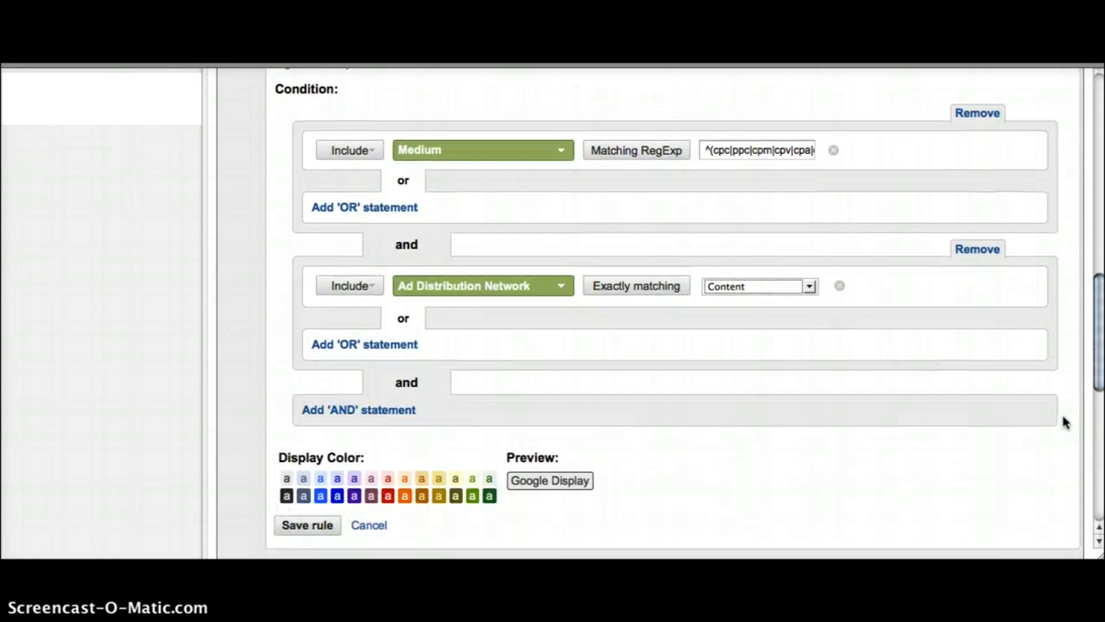
pyautogui.click(337, 496)
pyautogui.scroll(-1, 334, 506)
# Step: Save the Google Display rule, set unmatched traffic to display Source/Medium, and save the grouping
pyautogui.click(323, 499)
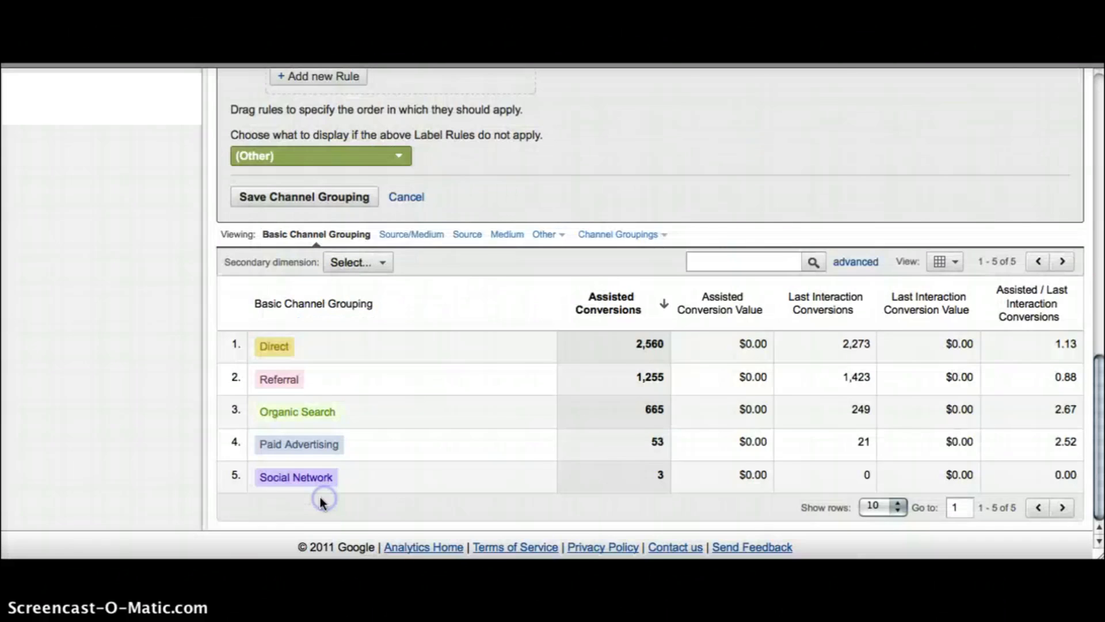
pyautogui.scroll(3, 453, 406)
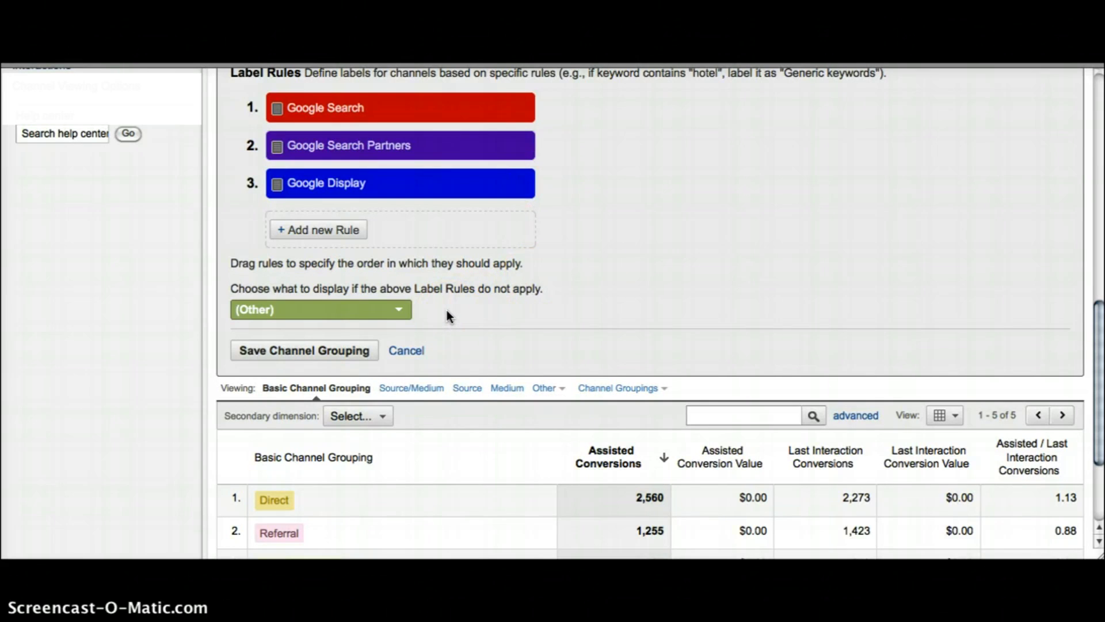
pyautogui.click(403, 313)
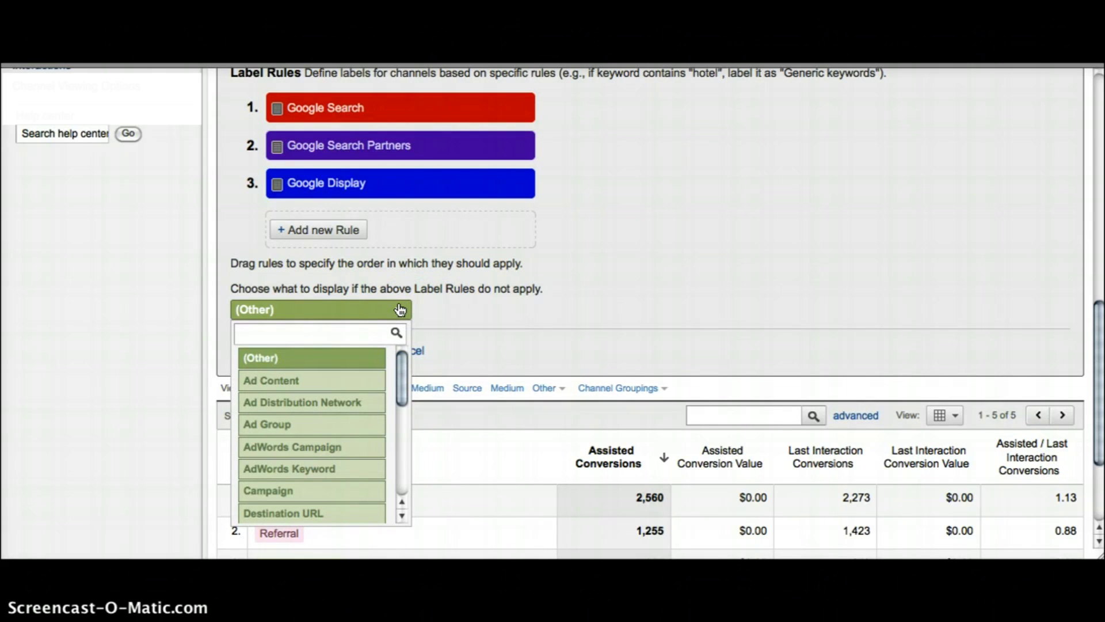
pyautogui.write('mediu')
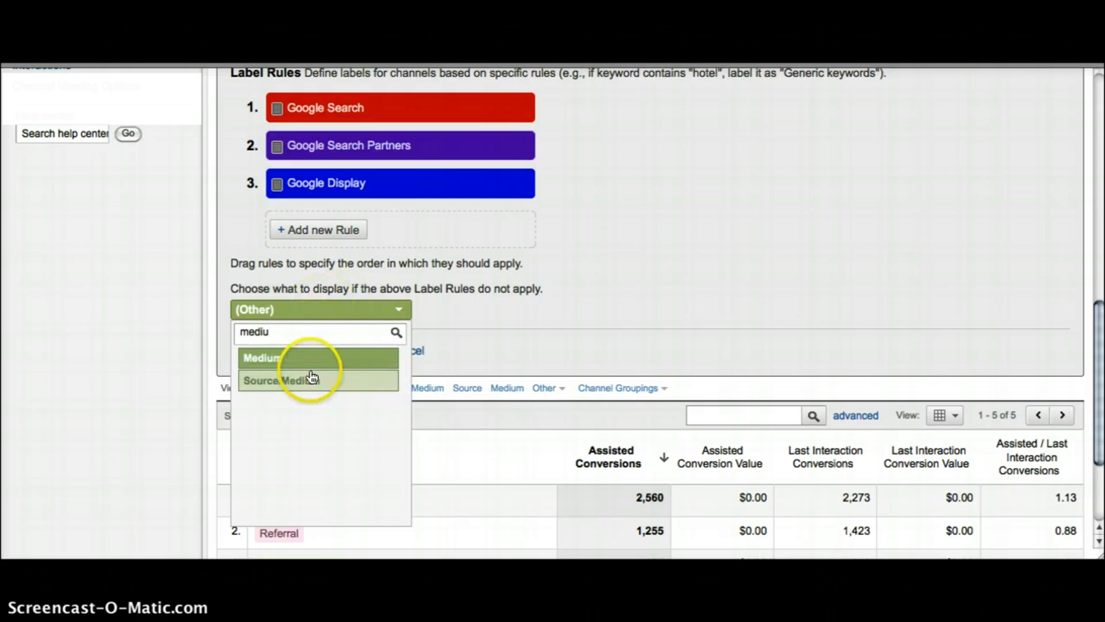
pyautogui.click(312, 380)
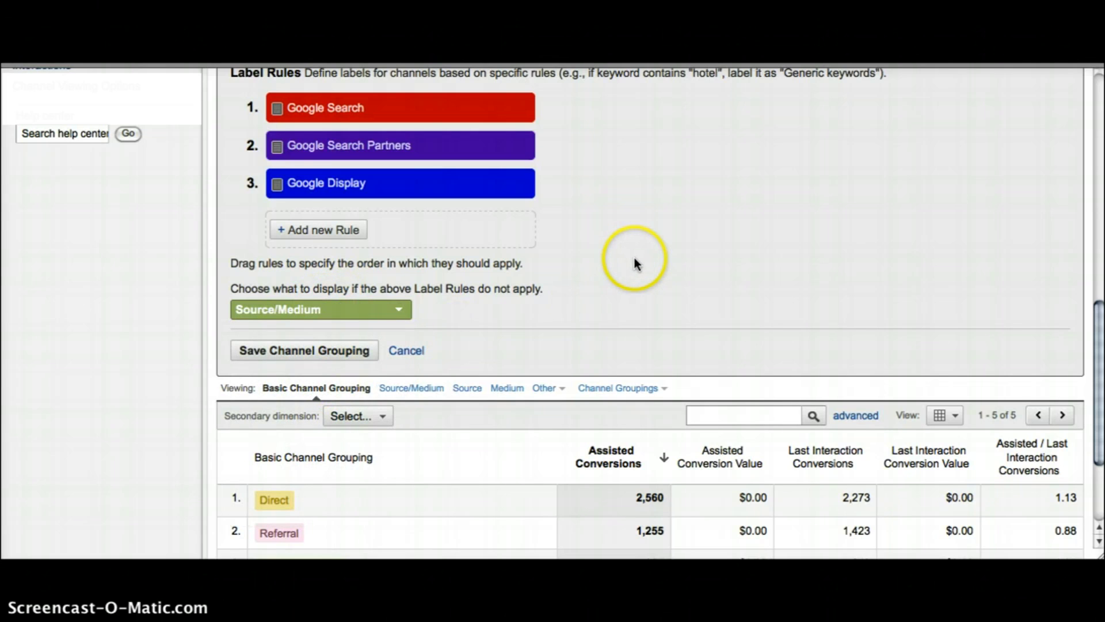
pyautogui.scroll(-1, 634, 265)
pyautogui.scroll(3, 635, 264)
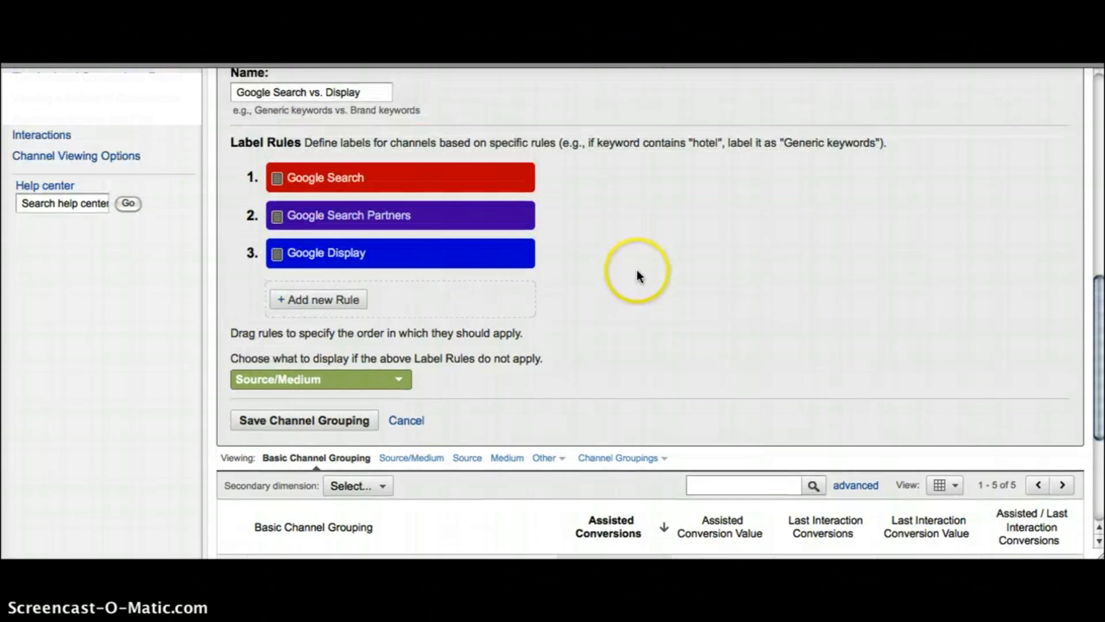
pyautogui.scroll(2, 638, 276)
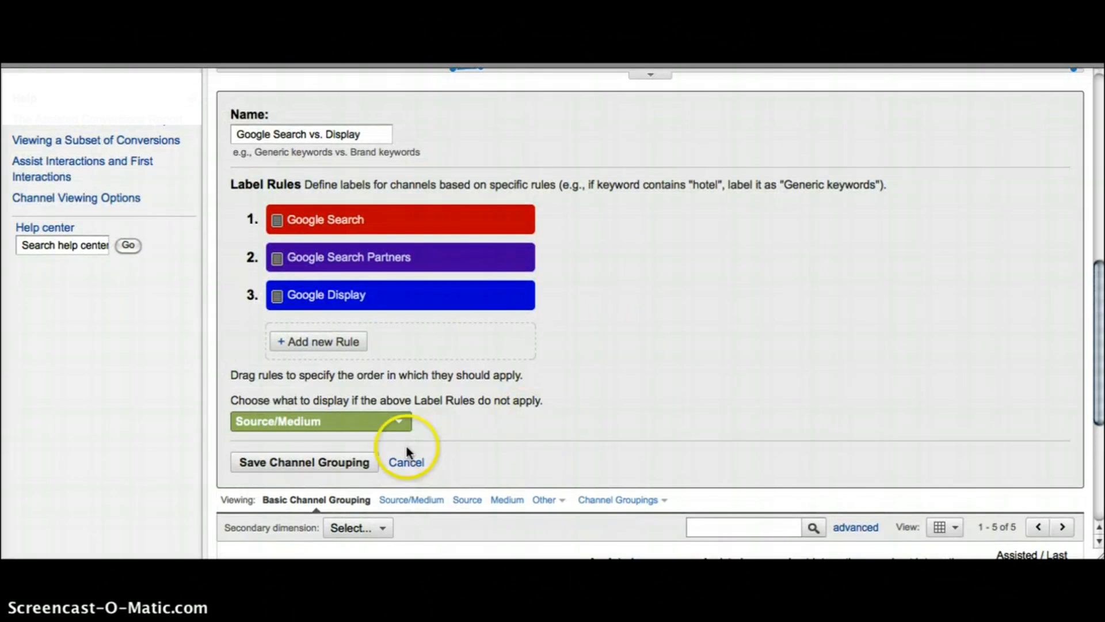
pyautogui.click(351, 468)
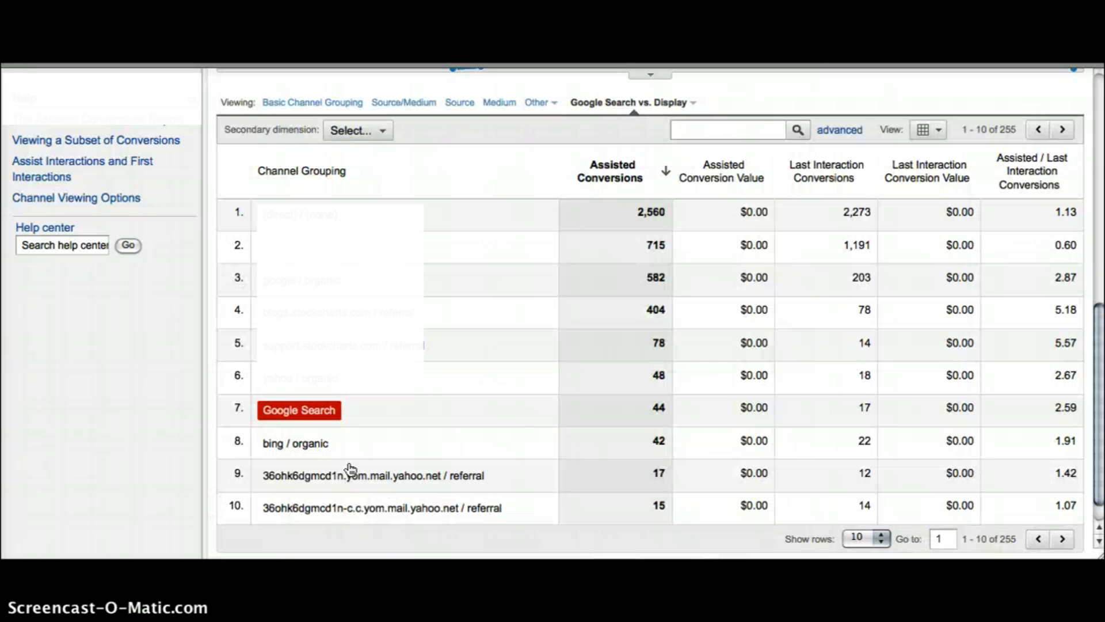
# Step: Finish saving 'Google Search vs. Display' and scroll up the Assisted Conversions report now grouped by it
pyautogui.click(432, 452)
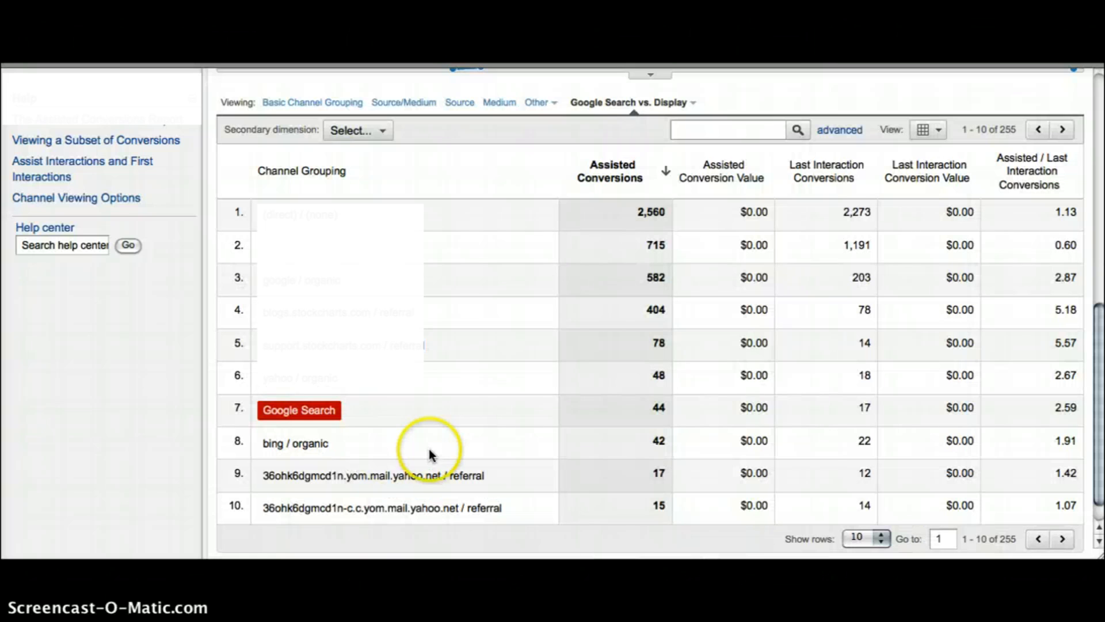
pyautogui.scroll(2, 432, 455)
pyautogui.scroll(1, 432, 456)
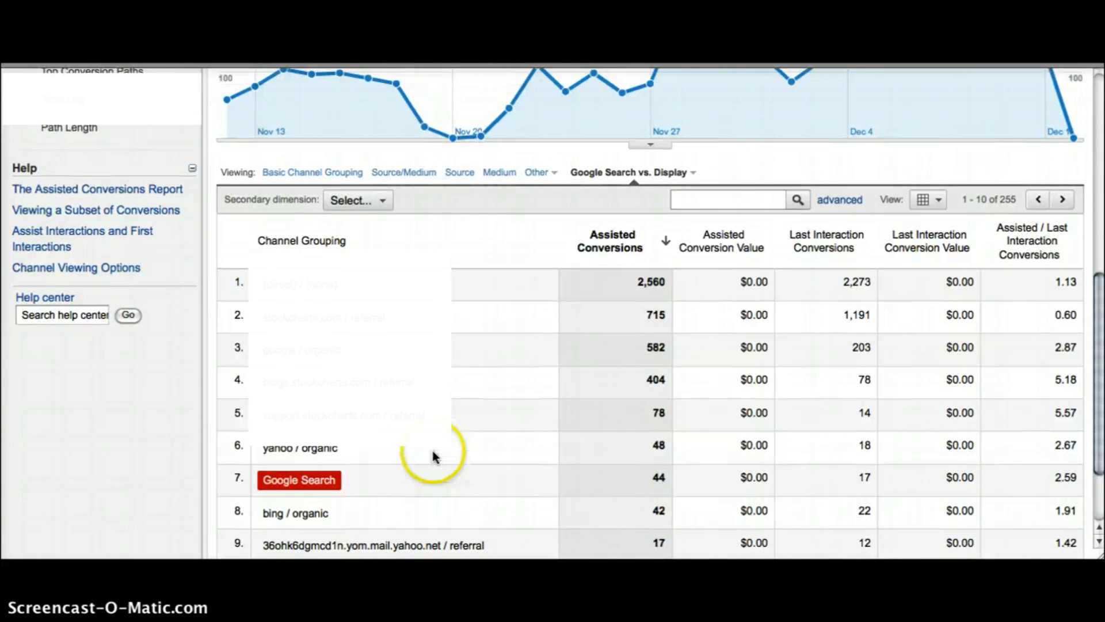
pyautogui.scroll(1, 549, 341)
pyautogui.scroll(4, 550, 335)
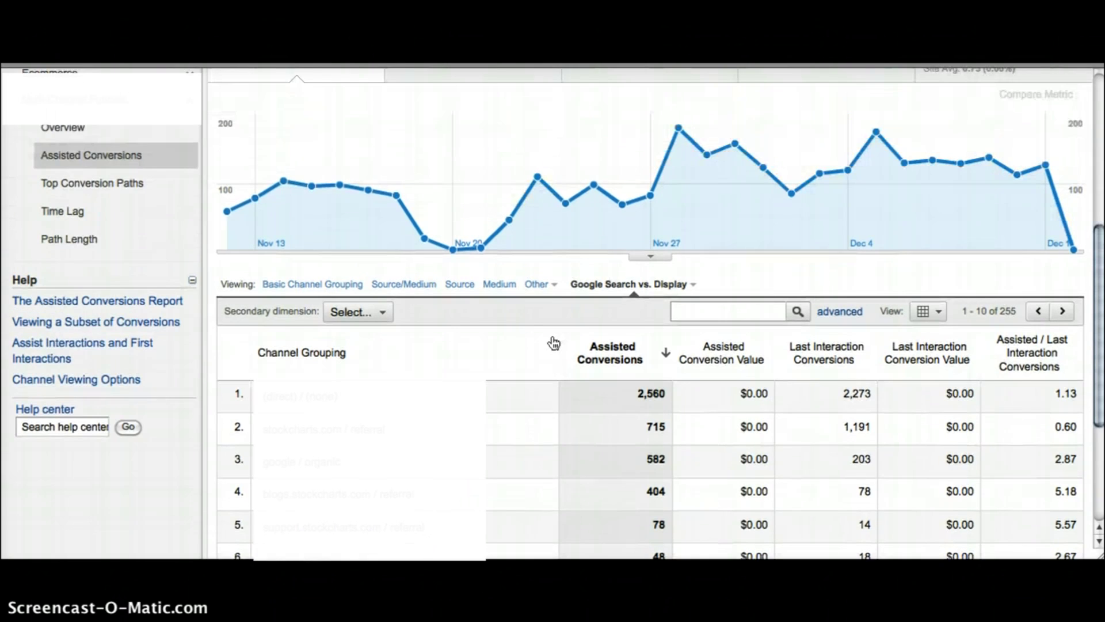
pyautogui.scroll(8, 553, 343)
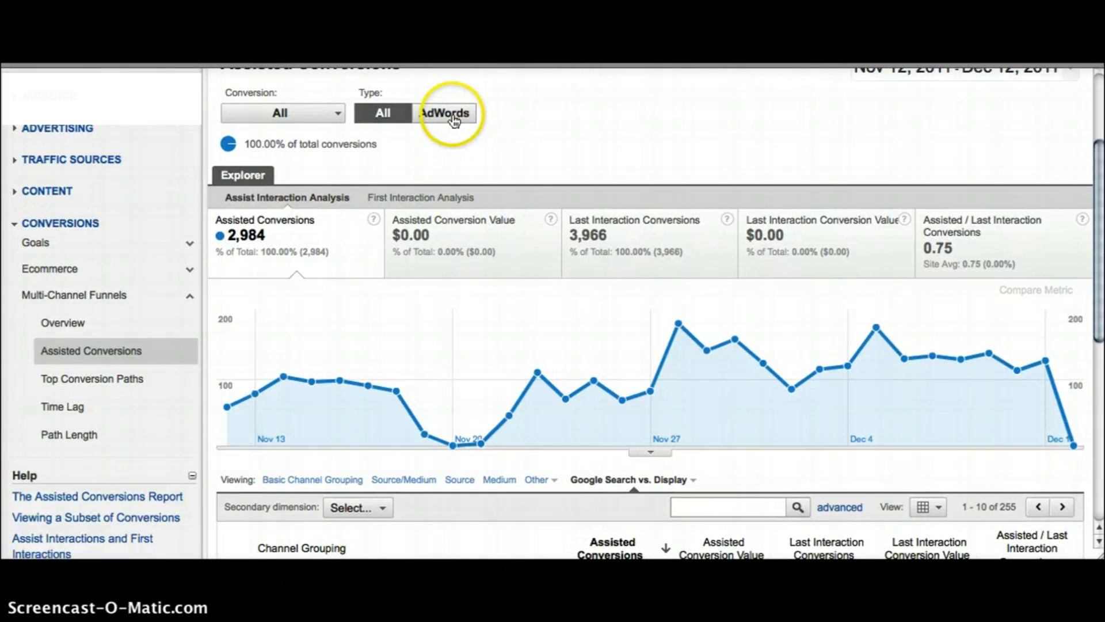
# Step: Filter Assisted Conversions to AdWords: Google Search 44, Search Partners 7, Display 1
pyautogui.click(454, 117)
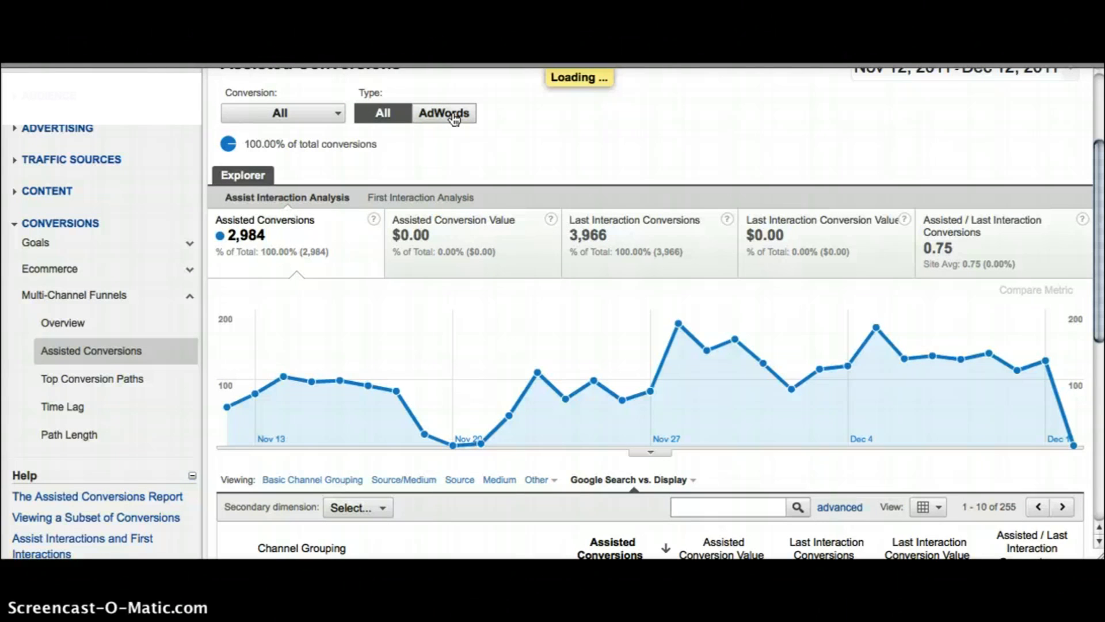
pyautogui.scroll(-6, 518, 151)
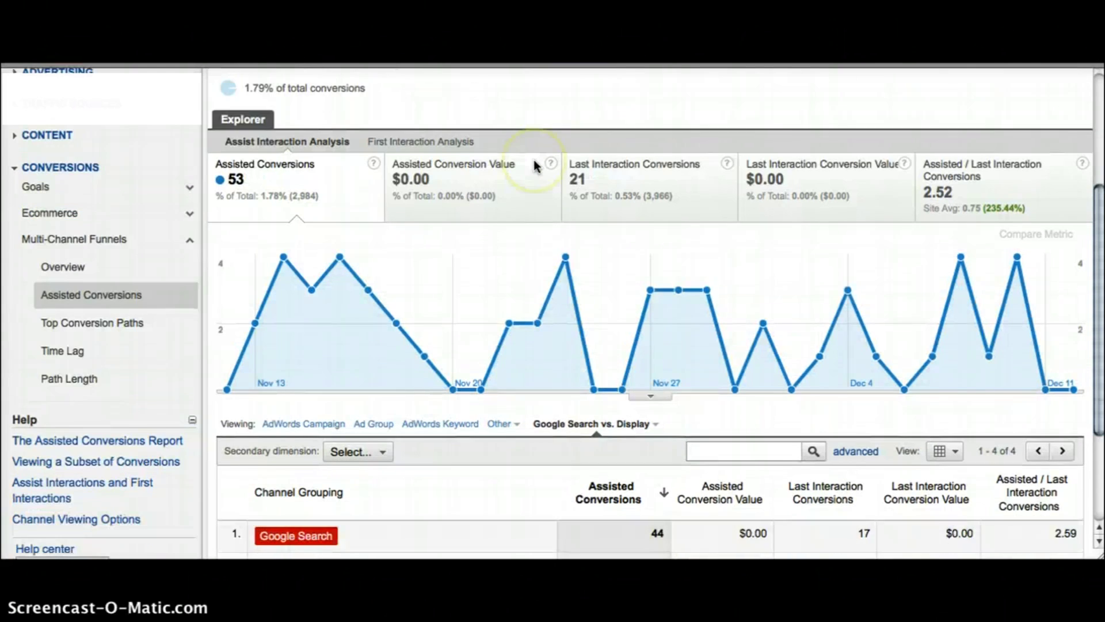
pyautogui.scroll(-2, 533, 160)
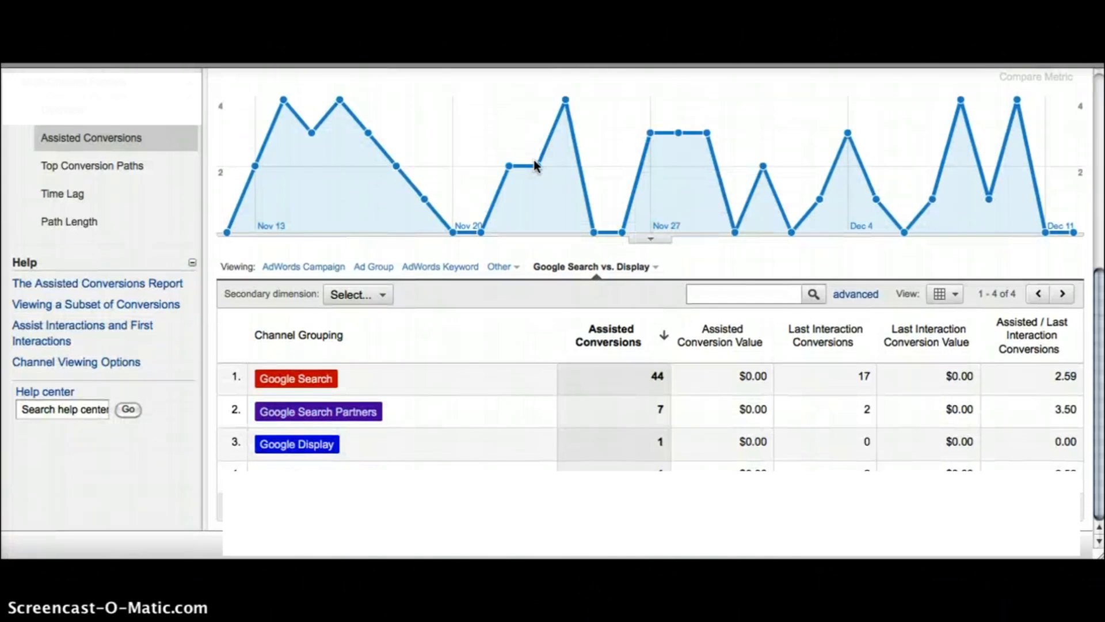